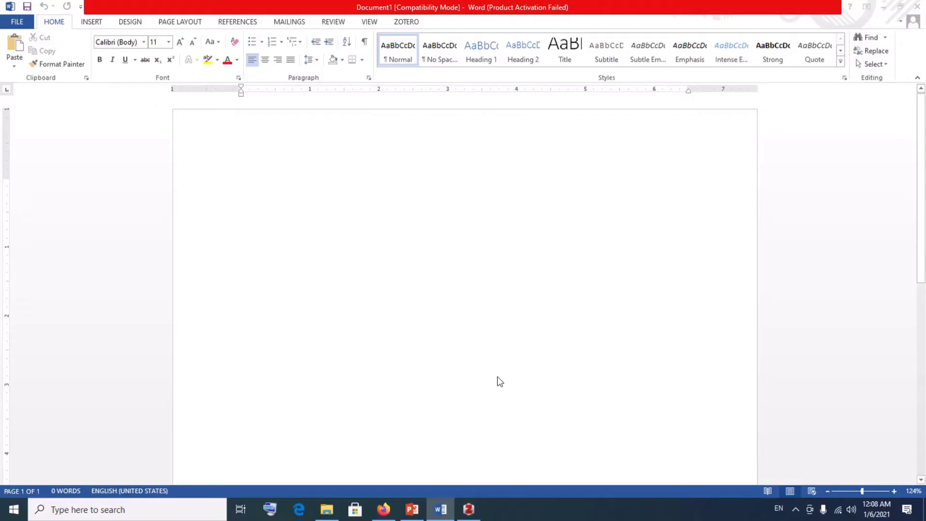
- Bring up the Zotero library and list the 14 items in the google scholar collection
{"action": "left_click", "coordinate": [469, 509]}
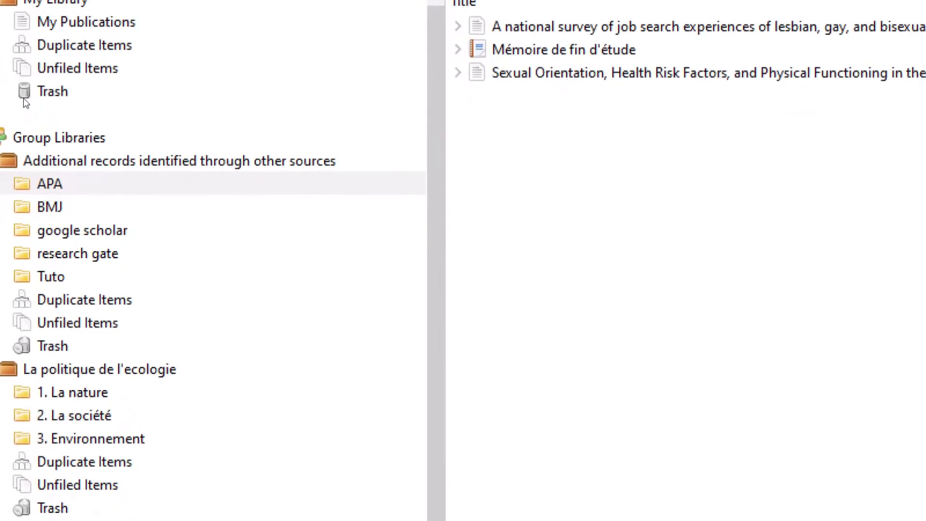
{"action": "left_click", "coordinate": [37, 170]}
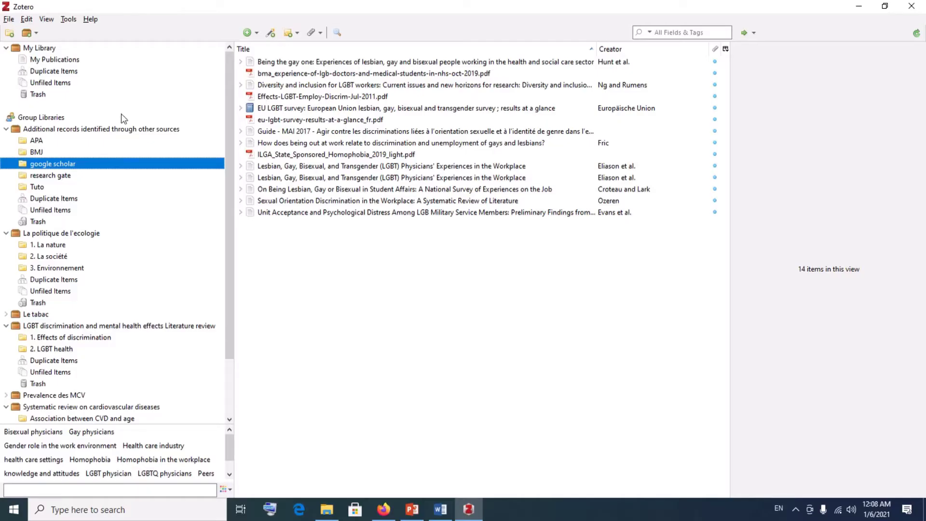
- In the blank Word document, type 'Diabetes is deadly'
{"action": "left_click", "coordinate": [440, 510]}
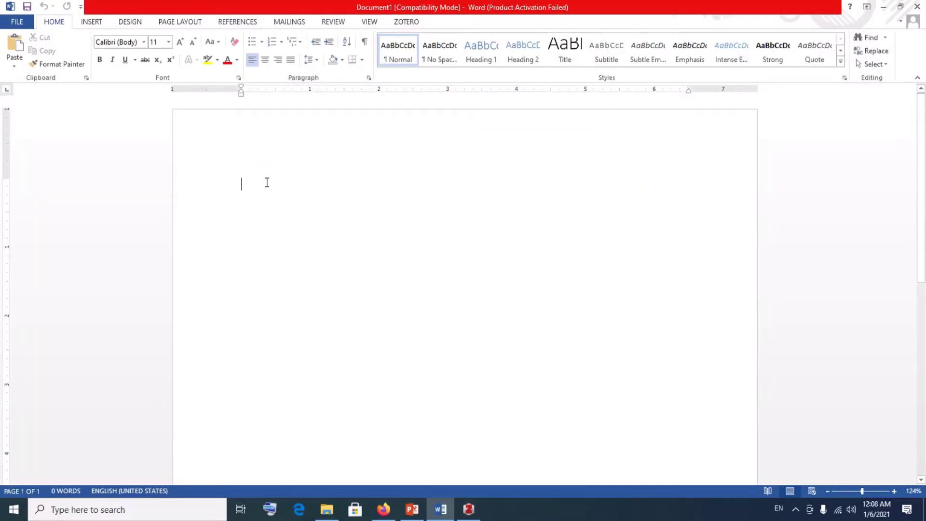
{"action": "type", "text": "Diabetes"}
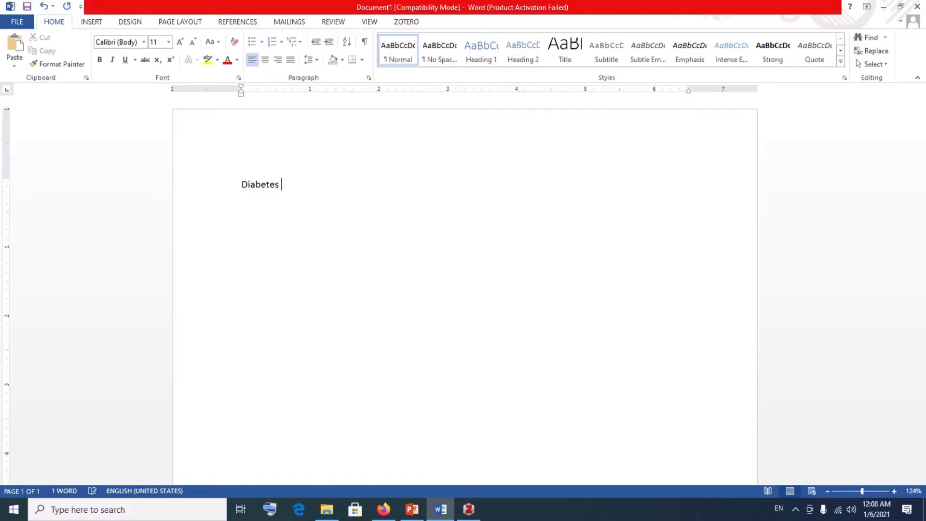
{"action": "type", "text": " is dea"}
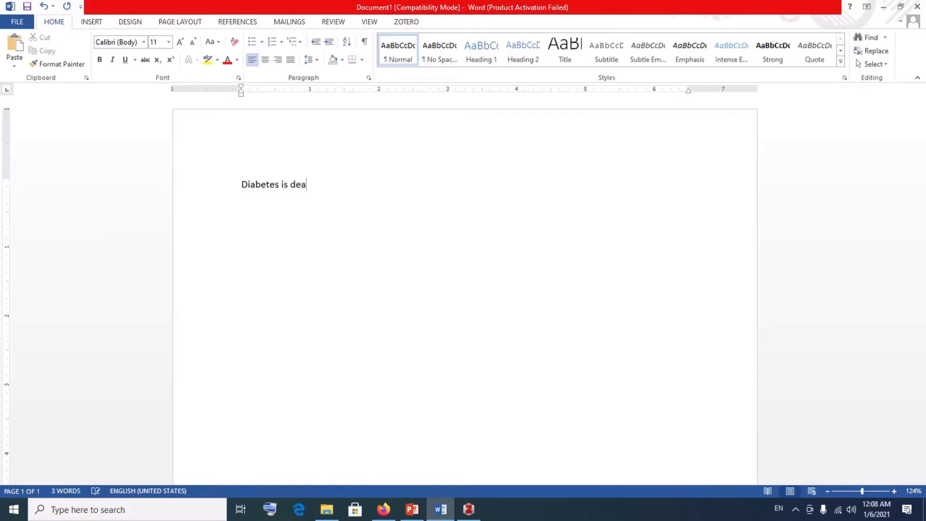
{"action": "type", "text": "dly ."}
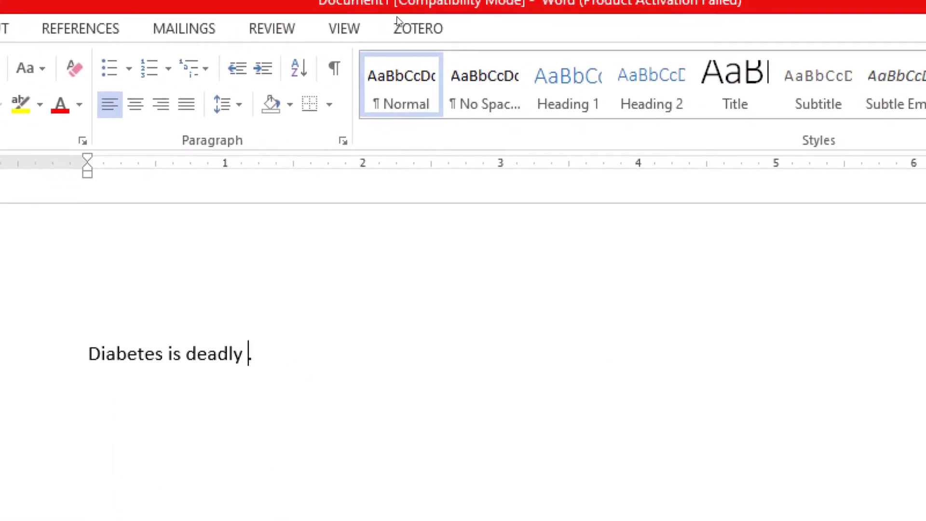
- Start a Zotero citation and set the document style to American Psychological Association 7th edition
{"action": "left_click", "coordinate": [414, 33]}
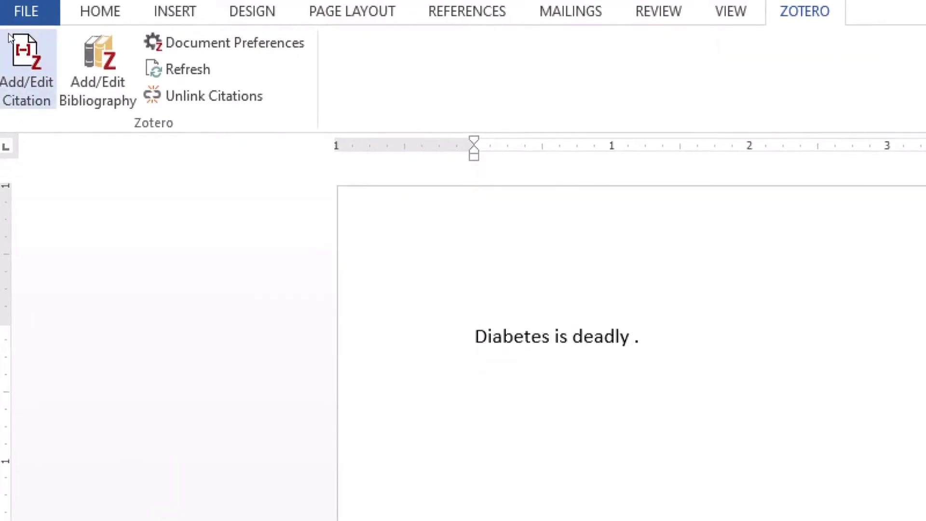
{"action": "left_click", "coordinate": [224, 43]}
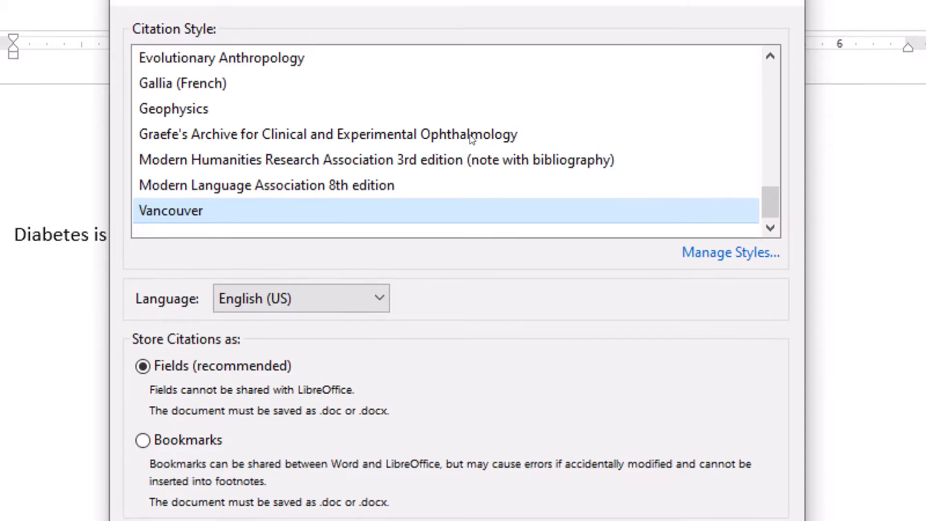
{"action": "left_click", "coordinate": [471, 140]}
{"action": "scroll", "coordinate": [471, 139], "scroll_direction": "up", "scroll_amount": 10}
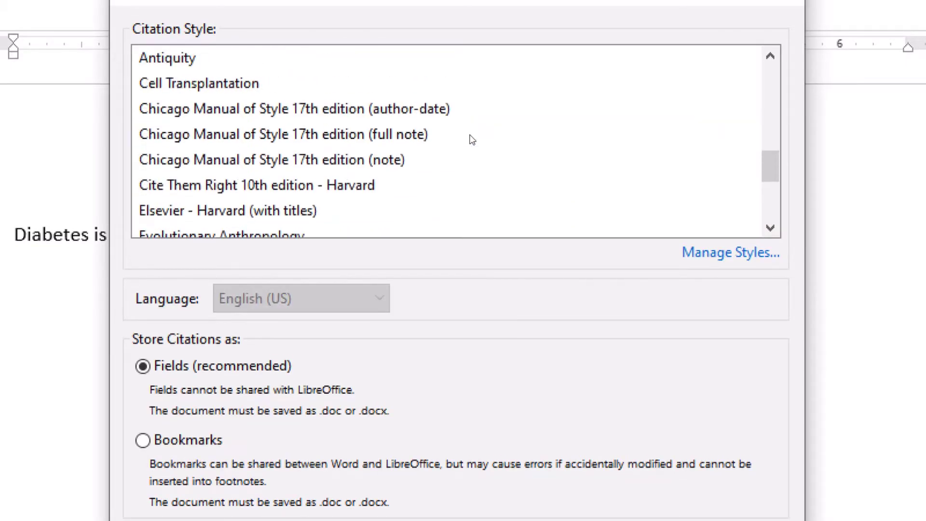
{"action": "scroll", "coordinate": [472, 139], "scroll_direction": "up", "scroll_amount": 1}
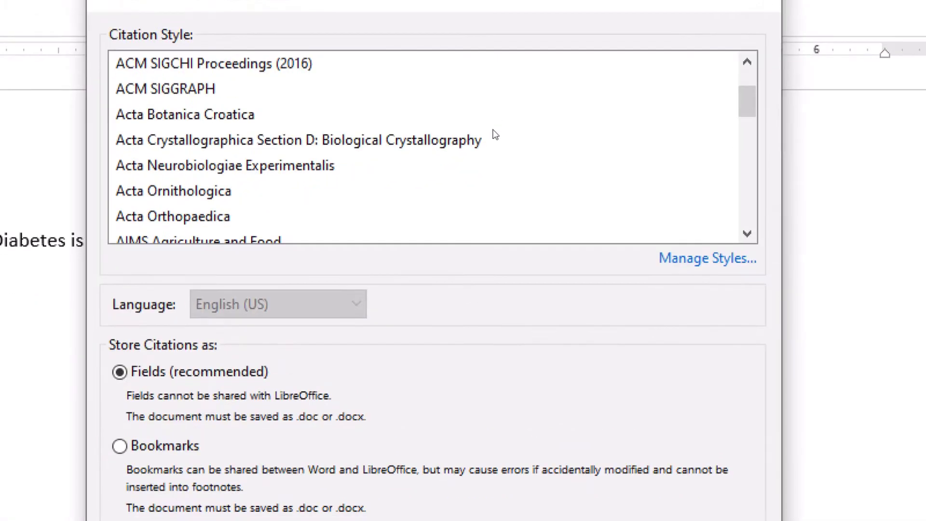
{"action": "scroll", "coordinate": [496, 135], "scroll_direction": "down", "scroll_amount": 3}
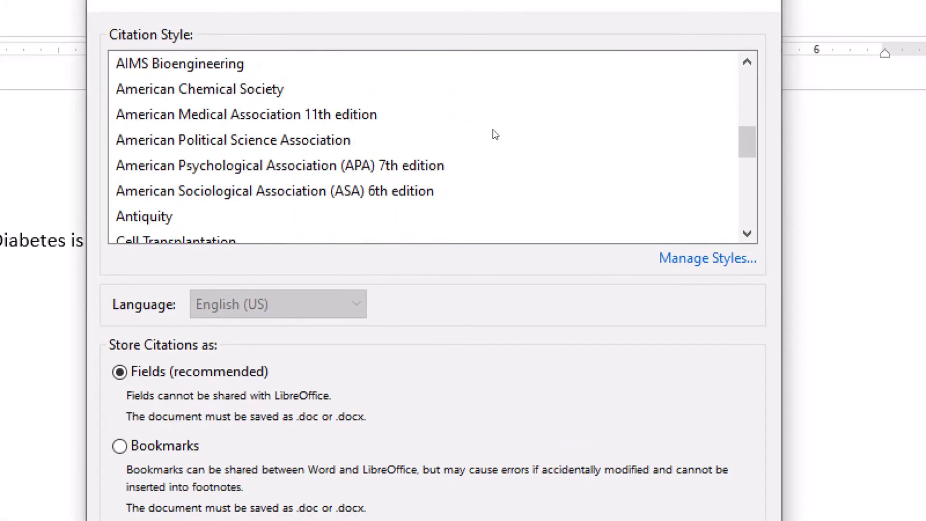
{"action": "scroll", "coordinate": [496, 134], "scroll_direction": "up", "scroll_amount": 2}
{"action": "scroll", "coordinate": [495, 134], "scroll_direction": "up", "scroll_amount": 2}
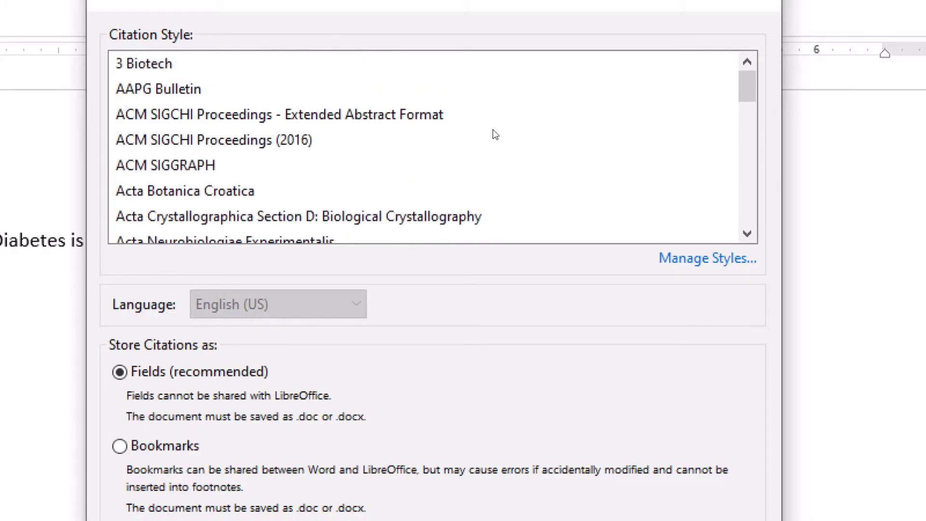
{"action": "scroll", "coordinate": [495, 134], "scroll_direction": "down", "scroll_amount": 1}
{"action": "scroll", "coordinate": [495, 134], "scroll_direction": "down", "scroll_amount": 1}
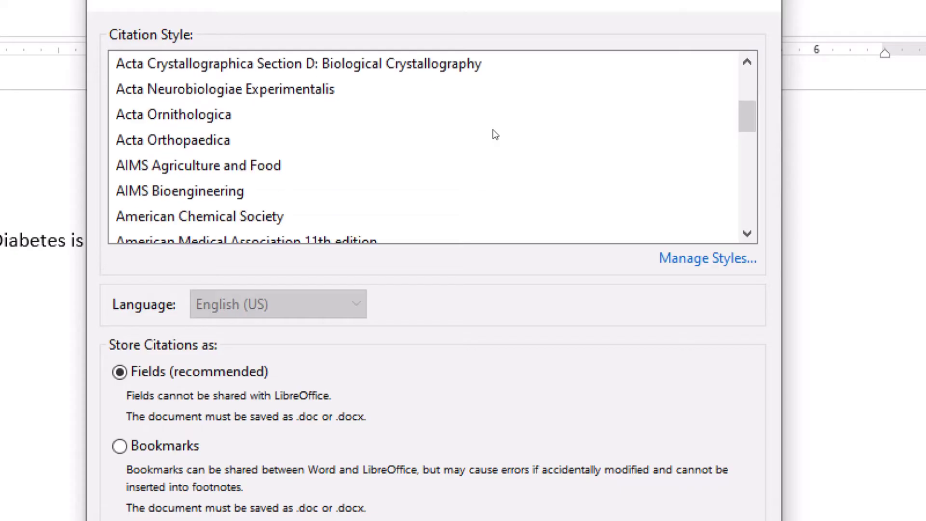
{"action": "scroll", "coordinate": [496, 135], "scroll_direction": "down", "scroll_amount": 3}
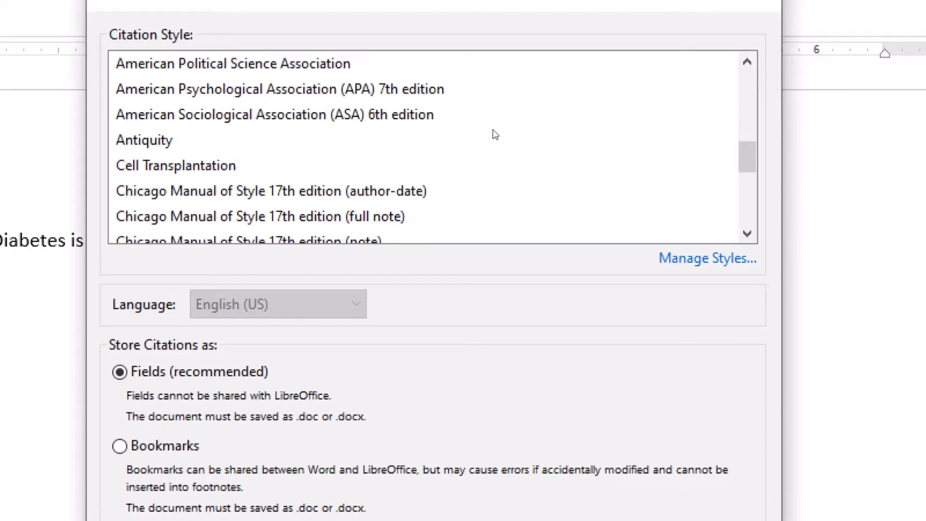
{"action": "left_click", "coordinate": [462, 112]}
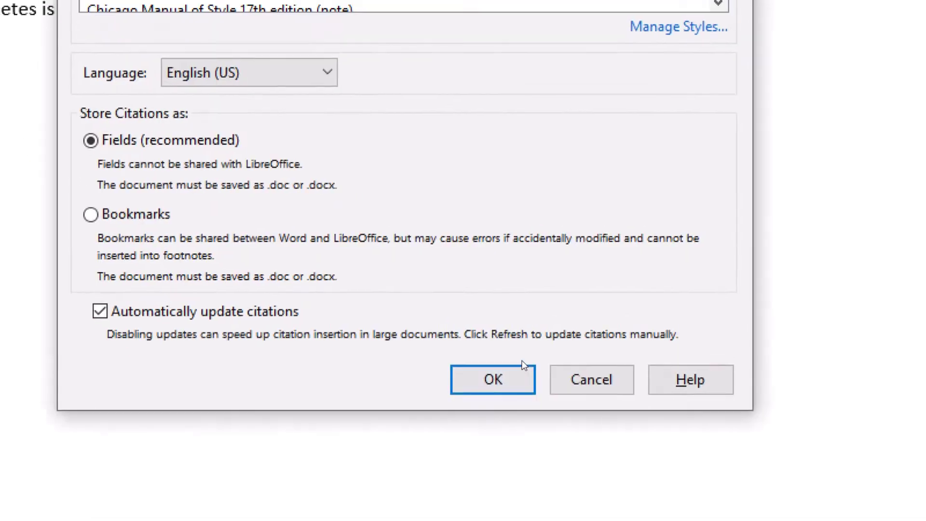
{"action": "left_click", "coordinate": [518, 371]}
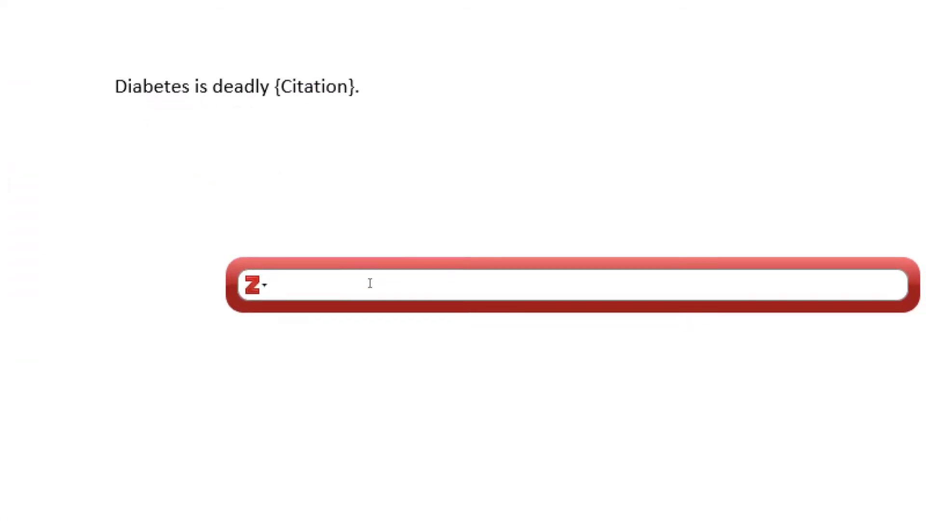
- Cite 'Diversity and inclusion for LGBT workers' as (Ng & Rumens, 2017), then type 'According'
{"action": "left_click", "coordinate": [316, 286]}
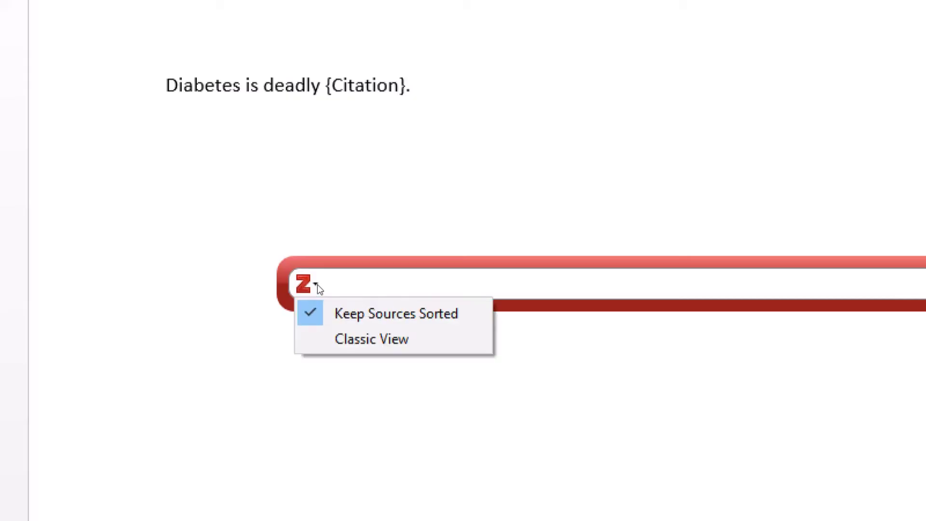
{"action": "left_click", "coordinate": [337, 338]}
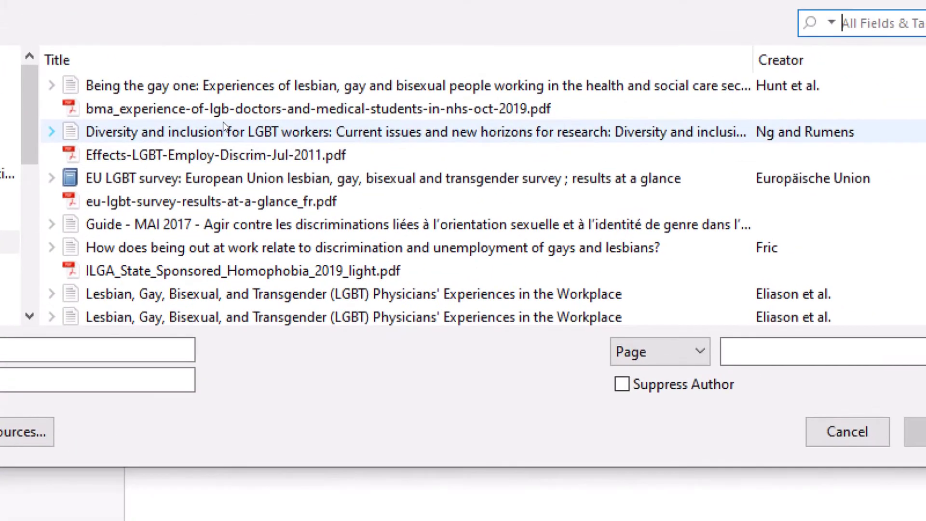
{"action": "left_click", "coordinate": [225, 128]}
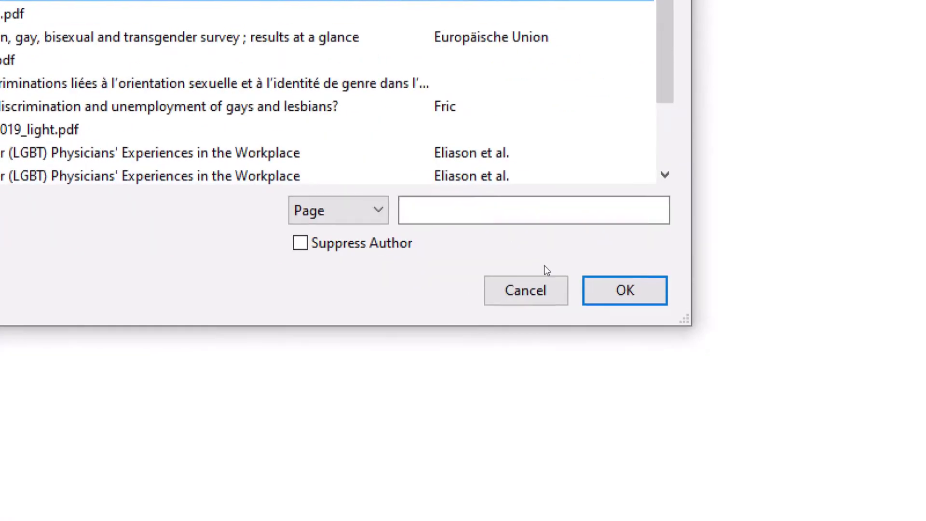
{"action": "left_click", "coordinate": [610, 294]}
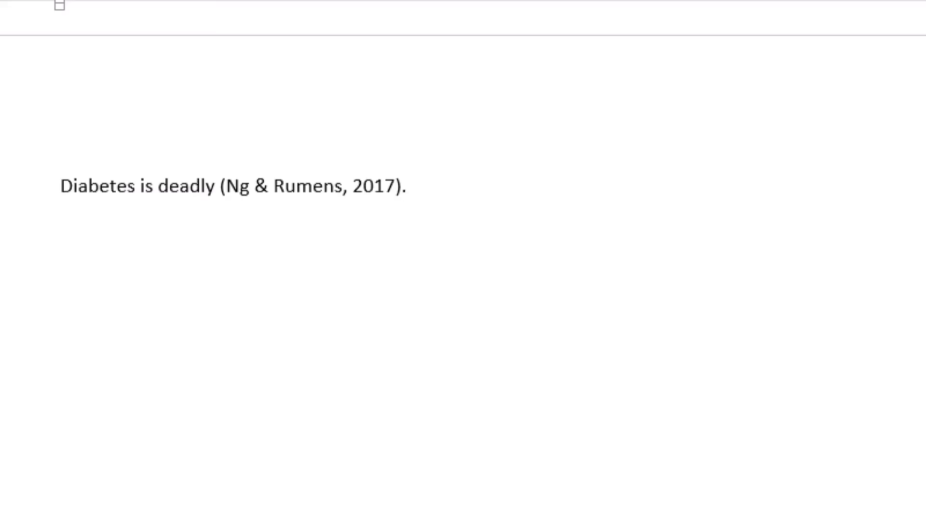
{"action": "type", "text": "According"}
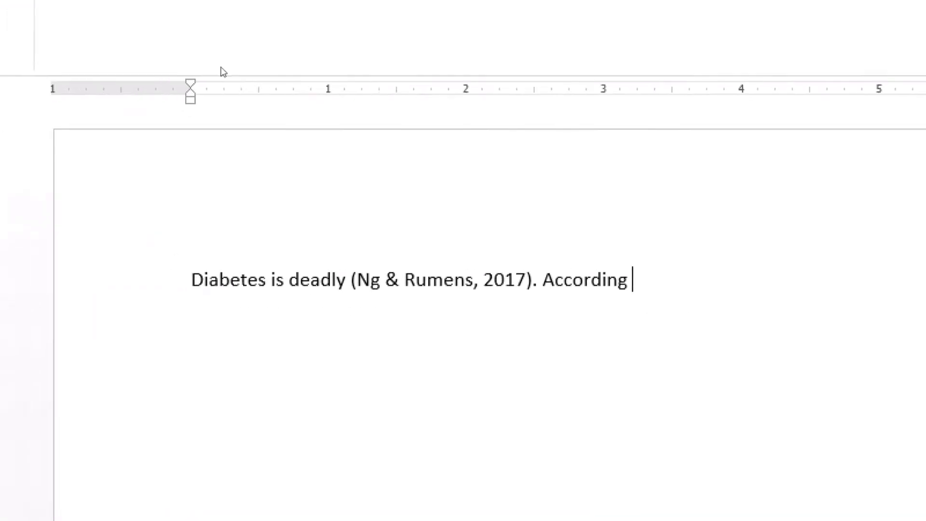
- Insert an empty Zotero citation placeholder after 'According' and reopen its search options
{"action": "left_click", "coordinate": [15, 44]}
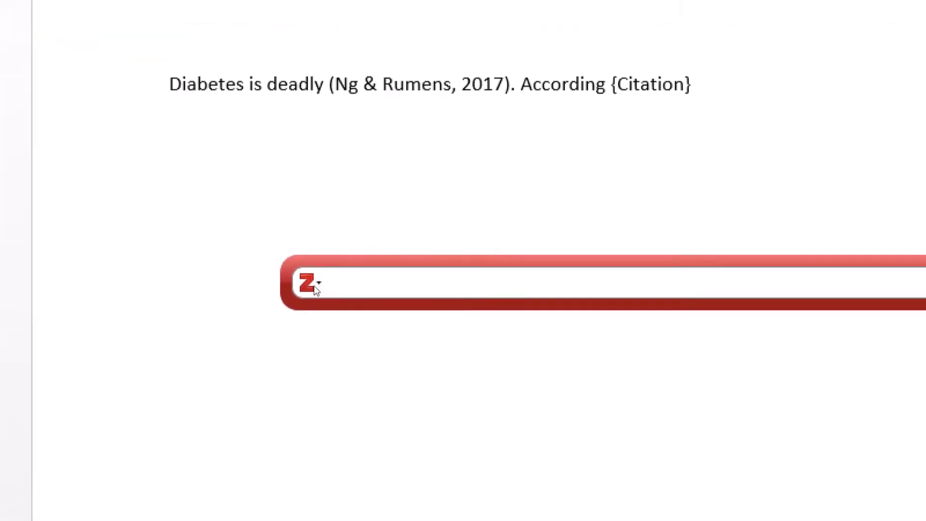
{"action": "left_click", "coordinate": [316, 287]}
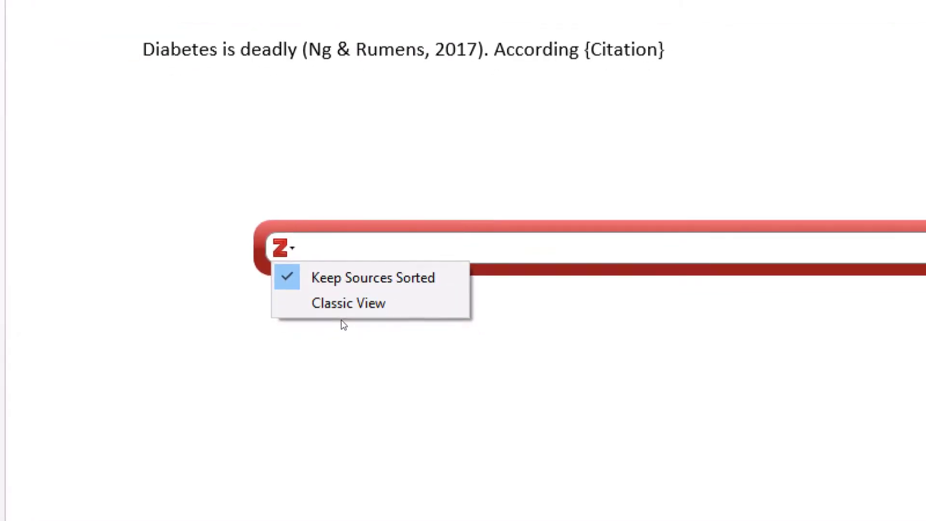
{"action": "left_click", "coordinate": [343, 324]}
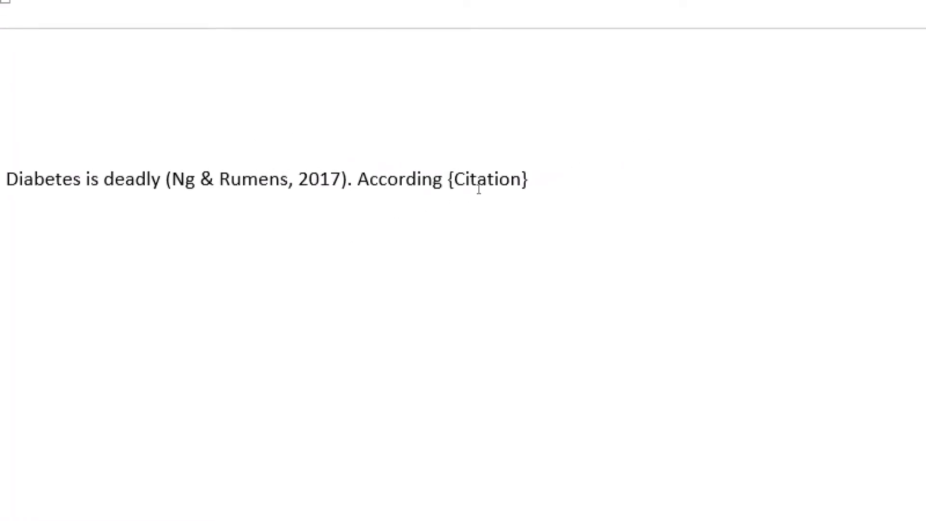
{"action": "left_click", "coordinate": [478, 189]}
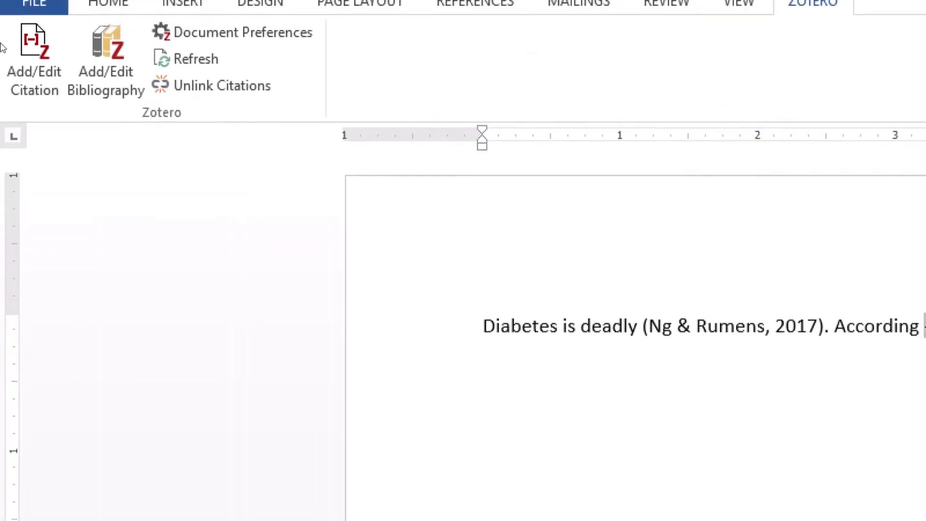
{"action": "left_click", "coordinate": [30, 50]}
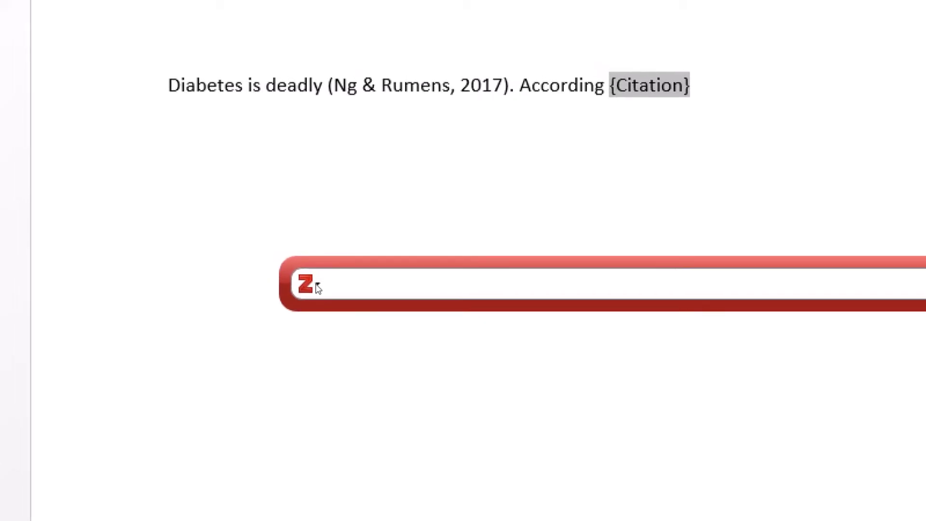
{"action": "left_click", "coordinate": [318, 288]}
- In the classic citation picker, select the Ng and Rumens source
{"action": "left_click", "coordinate": [343, 341]}
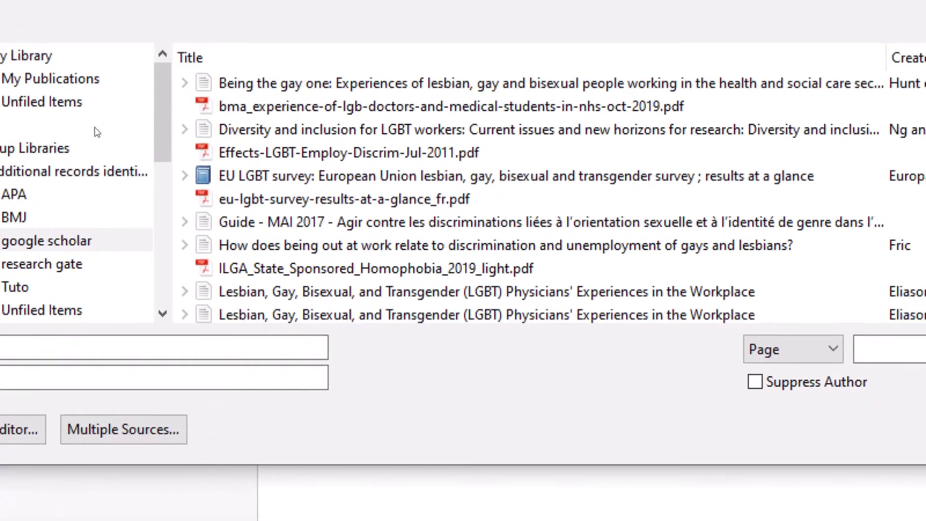
{"action": "left_click", "coordinate": [242, 224]}
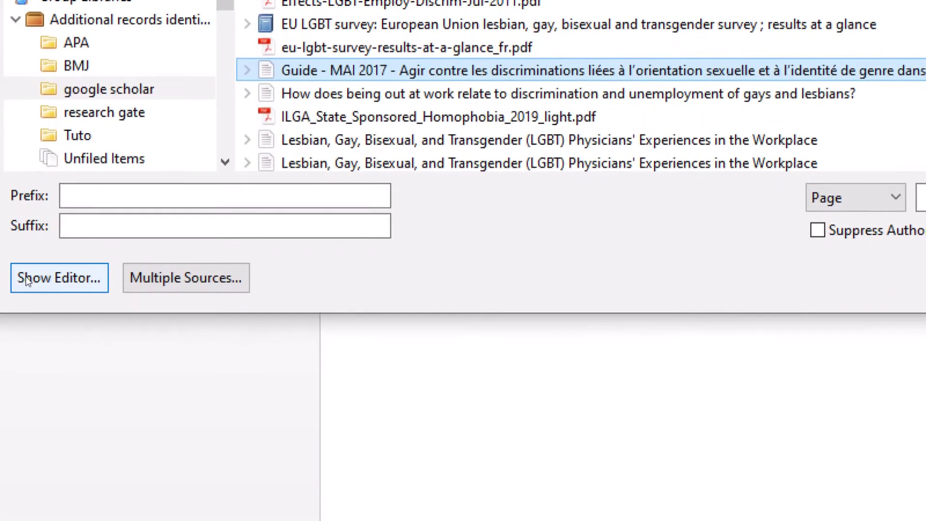
{"action": "left_click", "coordinate": [26, 276]}
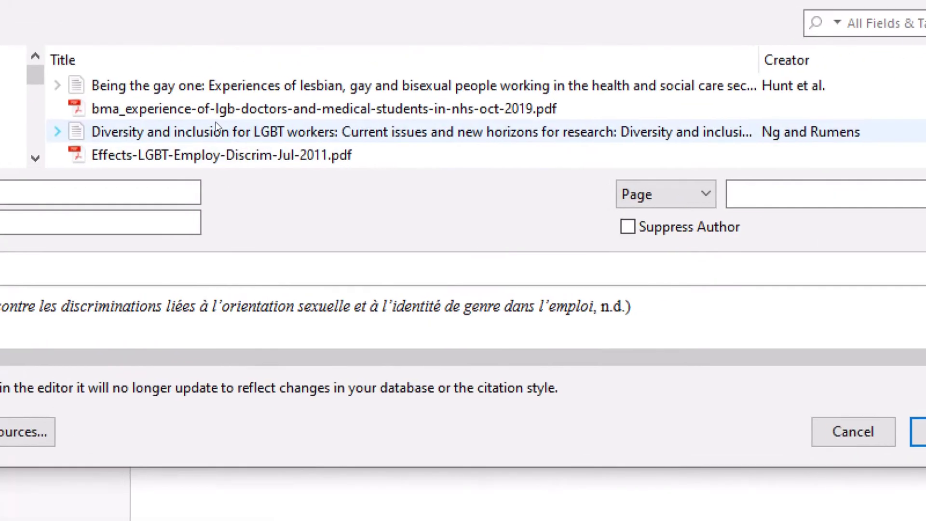
{"action": "left_click", "coordinate": [211, 125]}
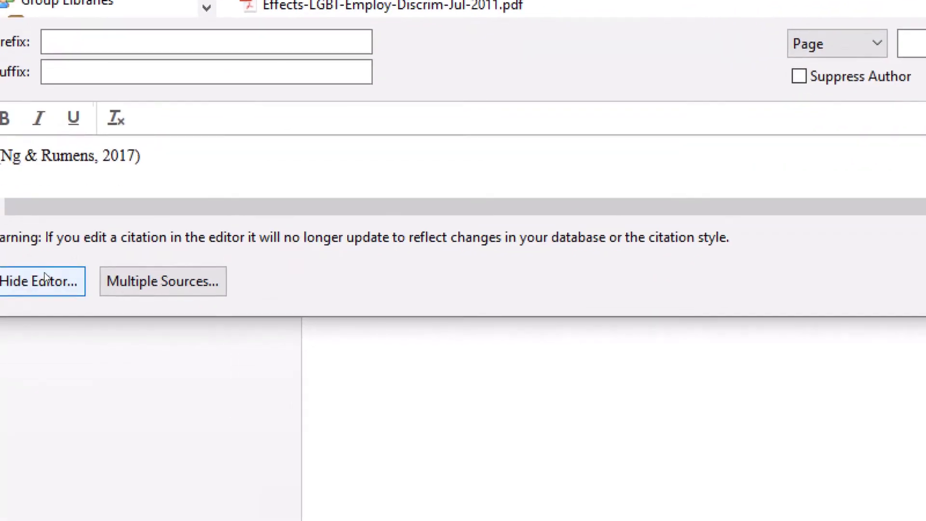
- Edit the citation text to read 'Ng & Rumens (2017)' and insert it
{"action": "left_click", "coordinate": [28, 282]}
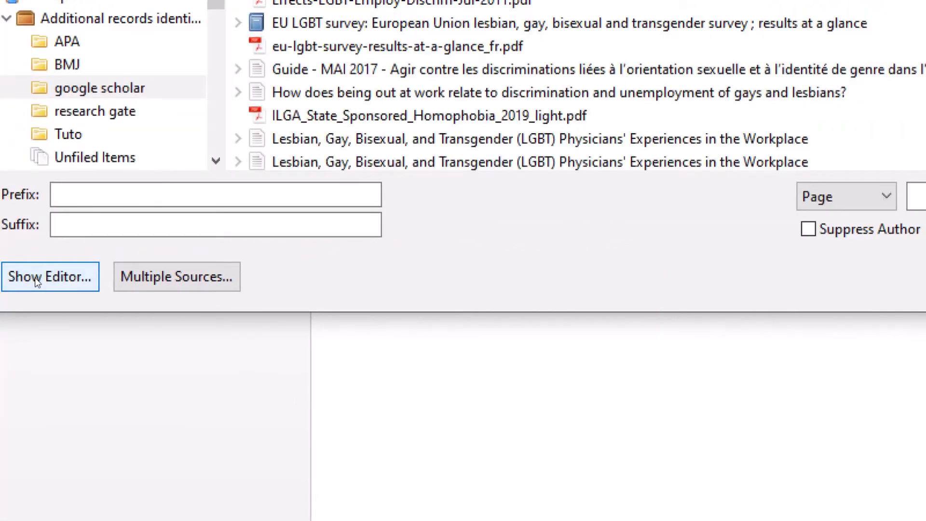
{"action": "left_click", "coordinate": [25, 282]}
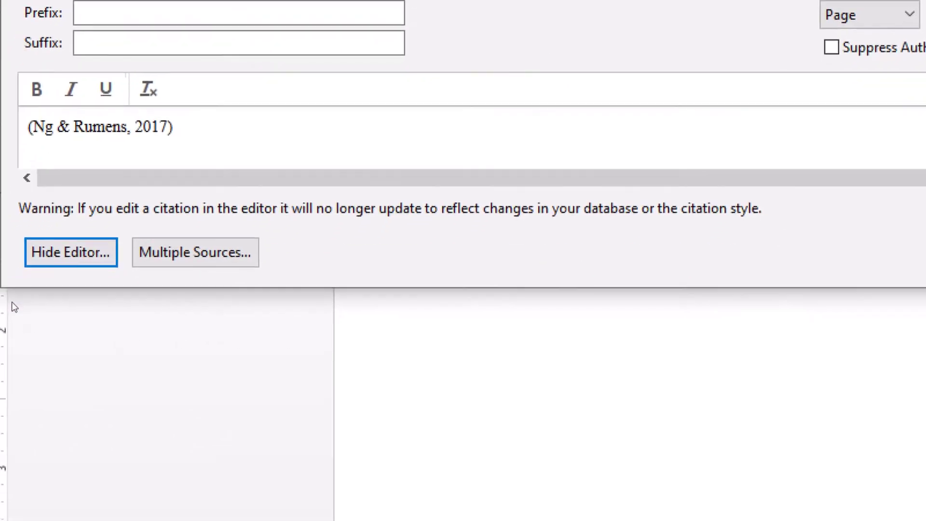
{"action": "left_click", "coordinate": [25, 282]}
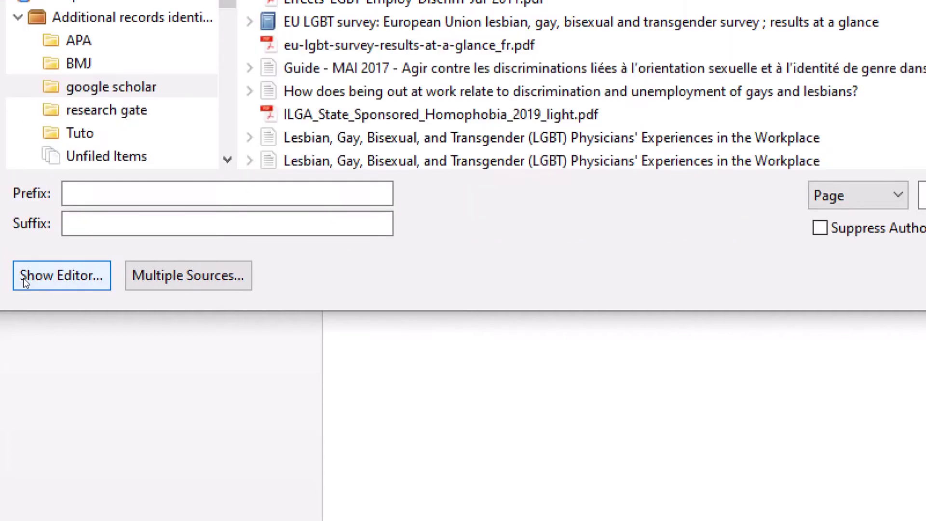
{"action": "left_click", "coordinate": [25, 282]}
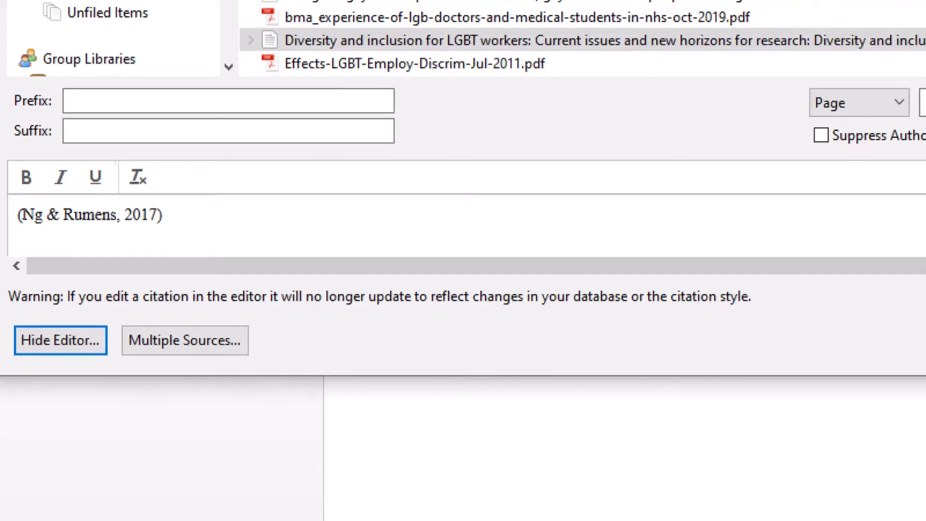
{"action": "left_click", "coordinate": [22, 216]}
{"action": "key", "text": "BackSpace"}
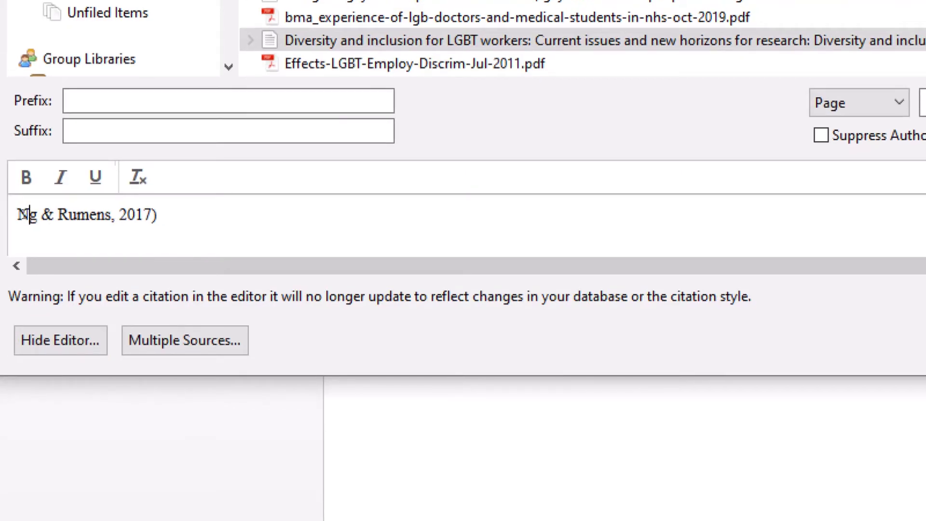
{"action": "key", "text": "Right"}
{"action": "key", "text": "Right"}
{"action": "key", "text": "Right"}
{"action": "key", "text": "Right"}
{"action": "key", "text": "Right"}
{"action": "key", "text": "Right"}
{"action": "key", "text": "Right"}
{"action": "key", "text": "Right"}
{"action": "key", "text": "Delete"}
{"action": "key", "text": "Delete"}
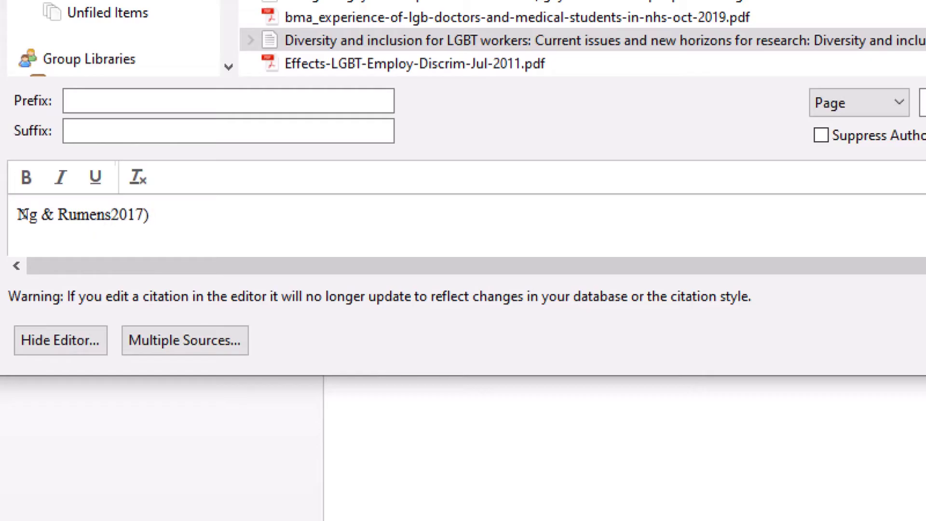
{"action": "type", "text": "("}
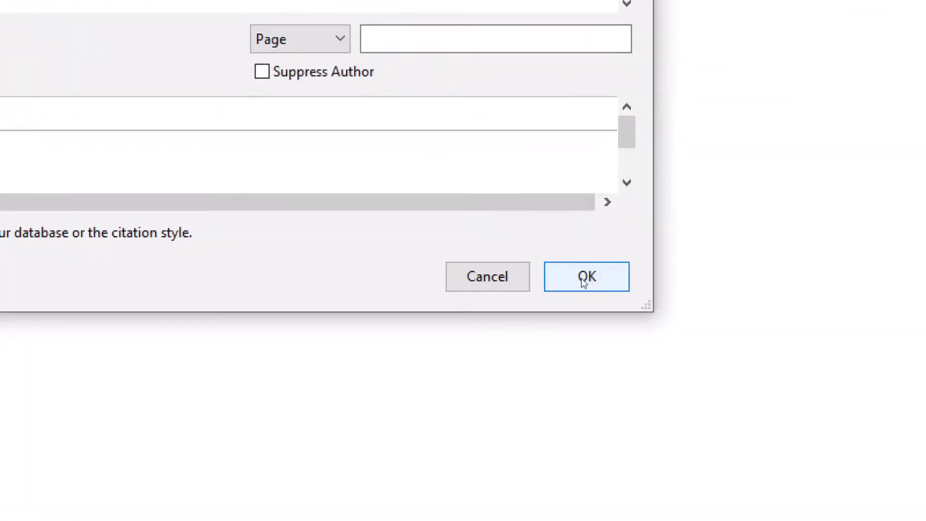
{"action": "left_click", "coordinate": [583, 281]}
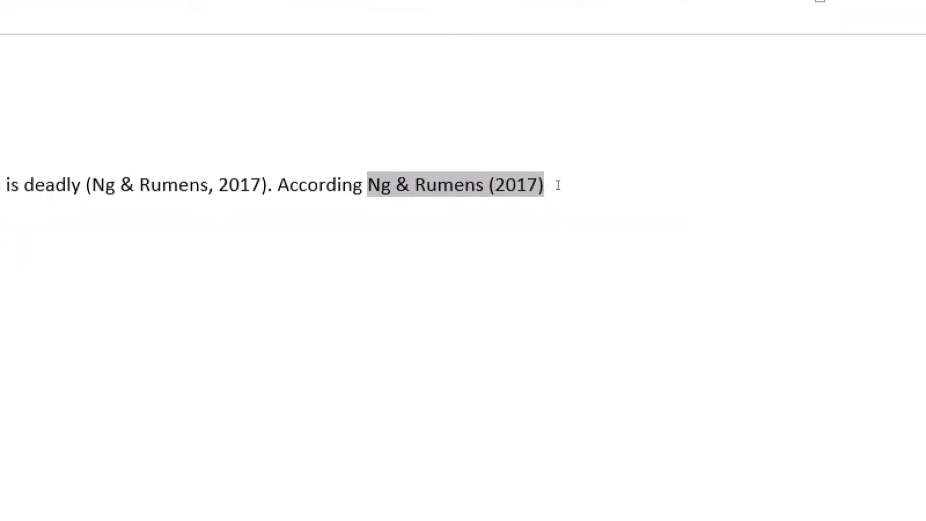
- Type 'diabetes kills' after the narrative citation, correcting the 'diabetis' misspelling
{"action": "left_click", "coordinate": [558, 186]}
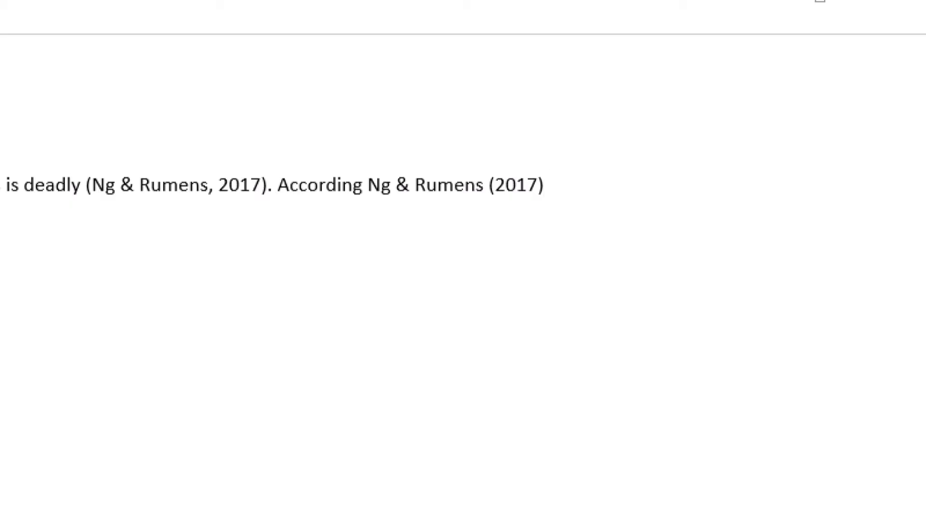
{"action": "type", "text": "diabetis"}
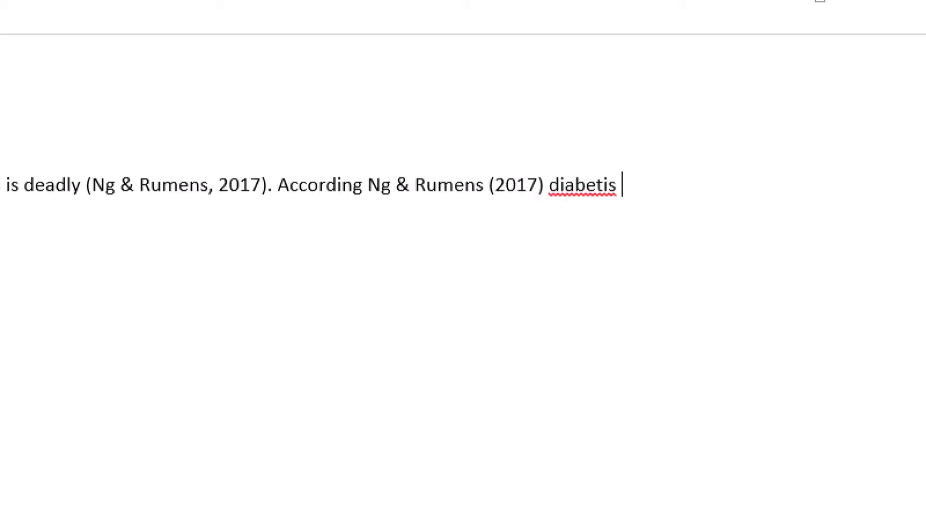
{"action": "key", "text": "BackSpace"}
{"action": "key", "text": "BackSpace"}
{"action": "key", "text": "BackSpace"}
{"action": "key", "text": "BackSpace"}
{"action": "type", "text": "tes "}
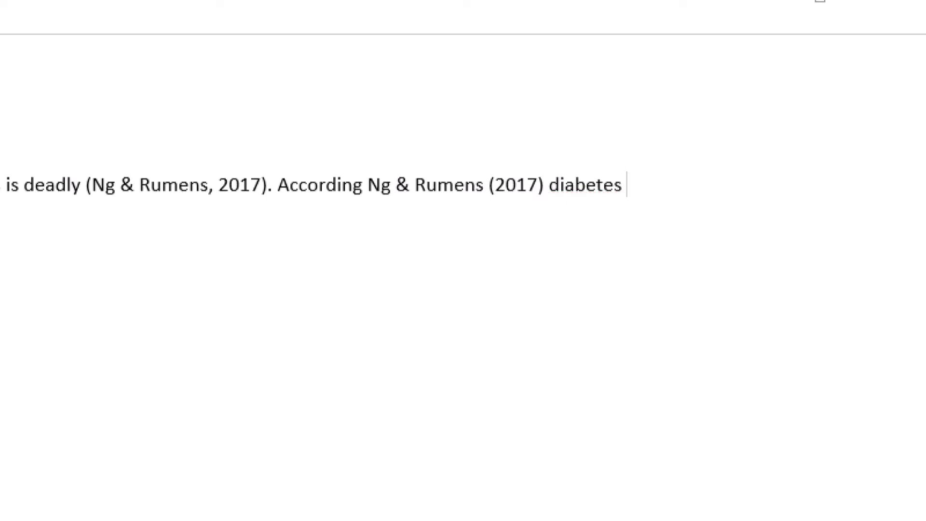
{"action": "type", "text": "kills."}
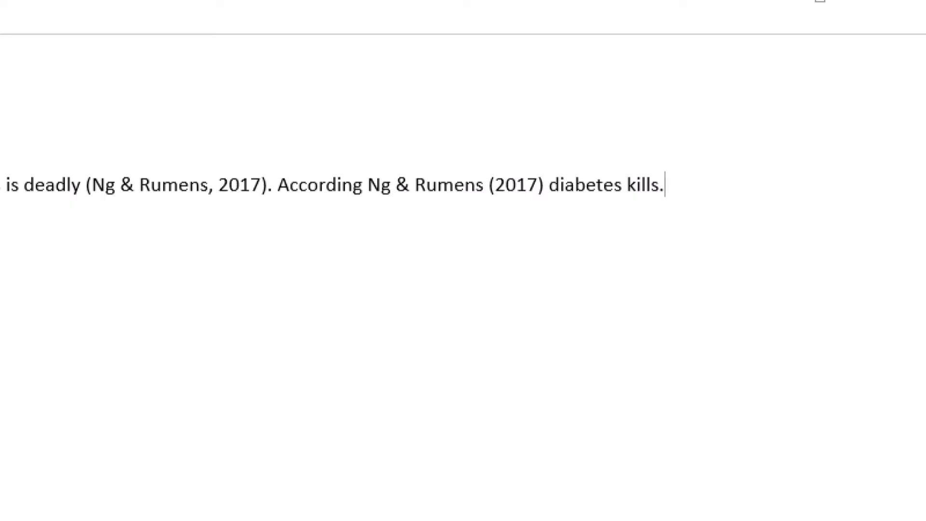
{"action": "left_click", "coordinate": [161, 186]}
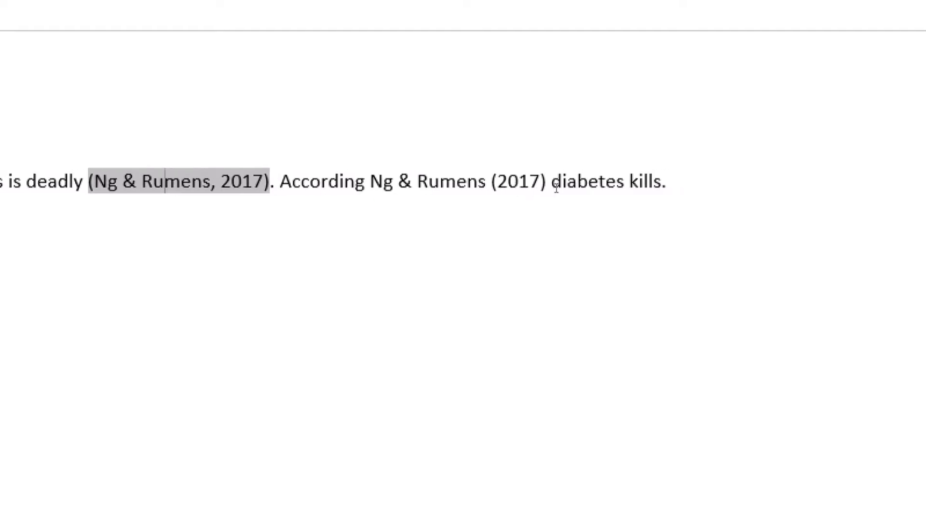
{"action": "left_click", "coordinate": [752, 189]}
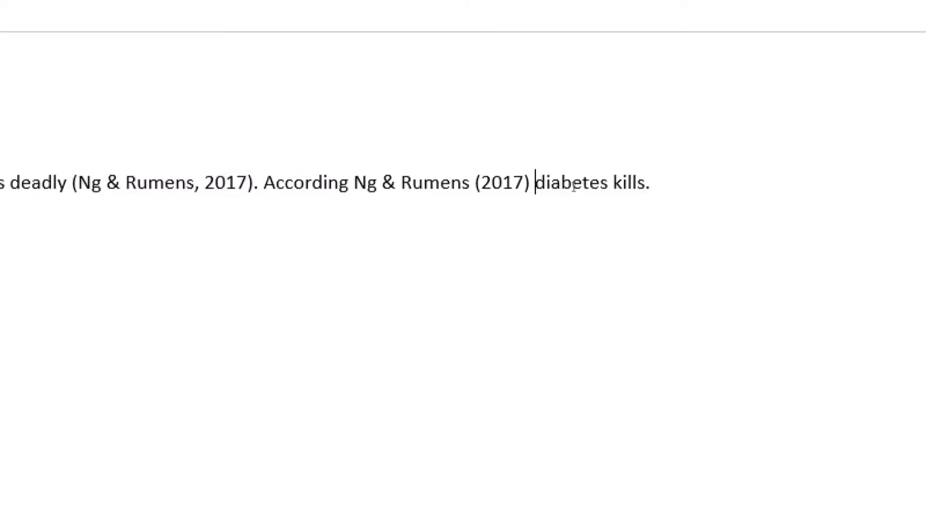
{"action": "left_click", "coordinate": [680, 188]}
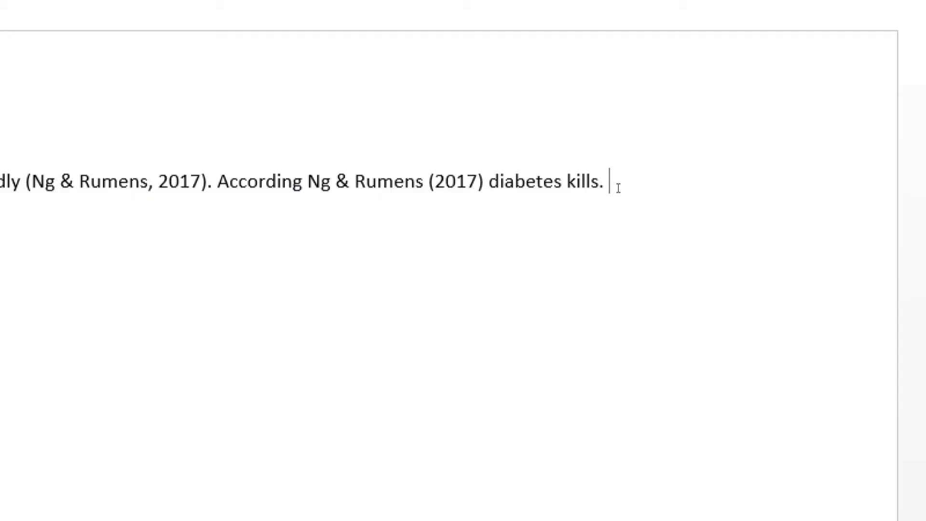
- Begin the next sentence 'Diabetes is related CVD', fixing typos along the way
{"action": "type", "text": "This i"}
{"action": "type", "text": "a"}
{"action": "key", "text": "BackSpace"}
{"action": "type", "text": "ia"}
{"action": "key", "text": "BackSpace"}
{"action": "key", "text": "BackSpace"}
{"action": "key", "text": "BackSpace"}
{"action": "key", "text": "BackSpace"}
{"action": "key", "text": "BackSpace"}
{"action": "key", "text": "BackSpace"}
{"action": "key", "text": "BackSpace"}
{"action": "key", "text": "BackSpace"}
{"action": "type", "text": "Diabetsi"}
{"action": "key", "text": "BackSpace"}
{"action": "key", "text": "BackSpace"}
{"action": "type", "text": "s is"}
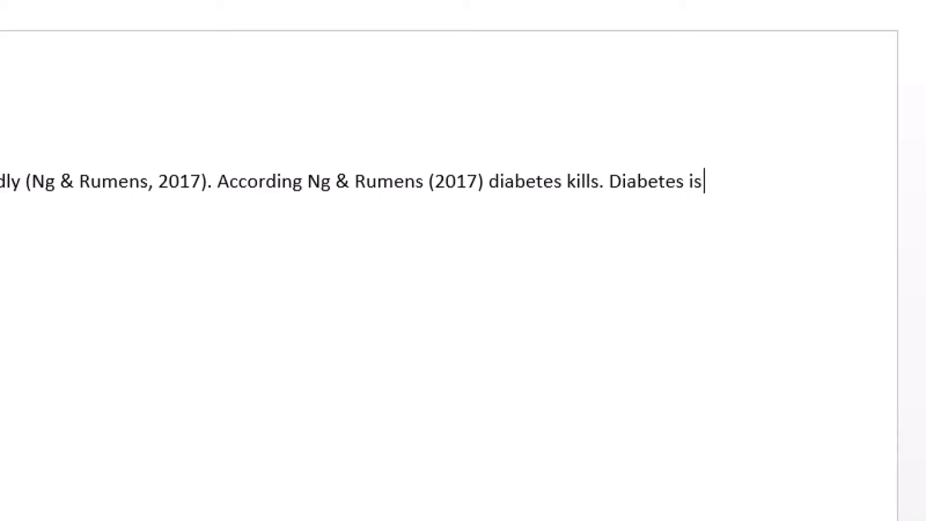
{"action": "type", "text": " relate"}
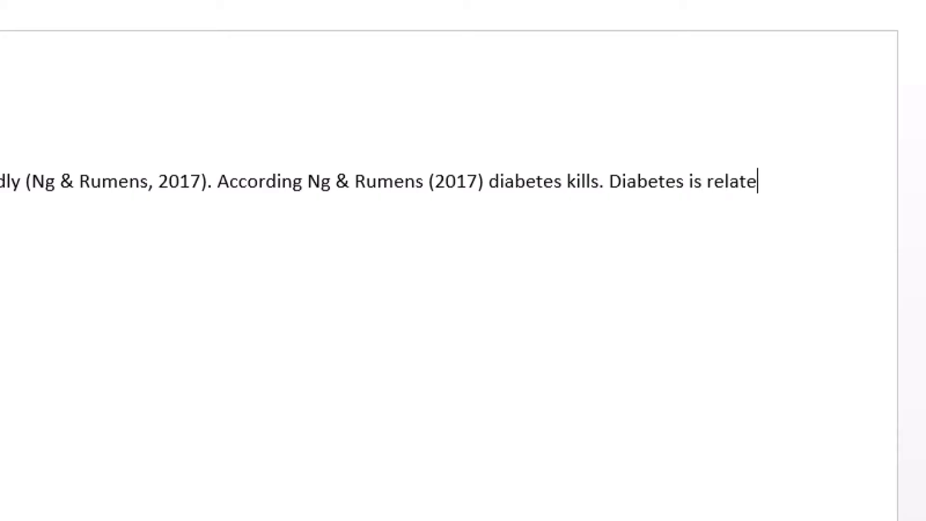
{"action": "key", "text": "ctrl+BackSpace"}
{"action": "type", "text": "related"}
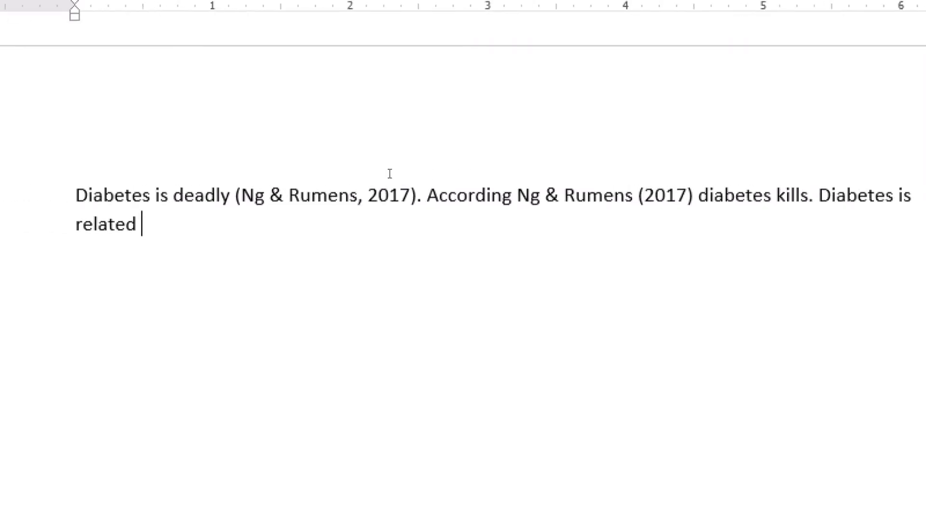
{"action": "type", "text": " CV"}
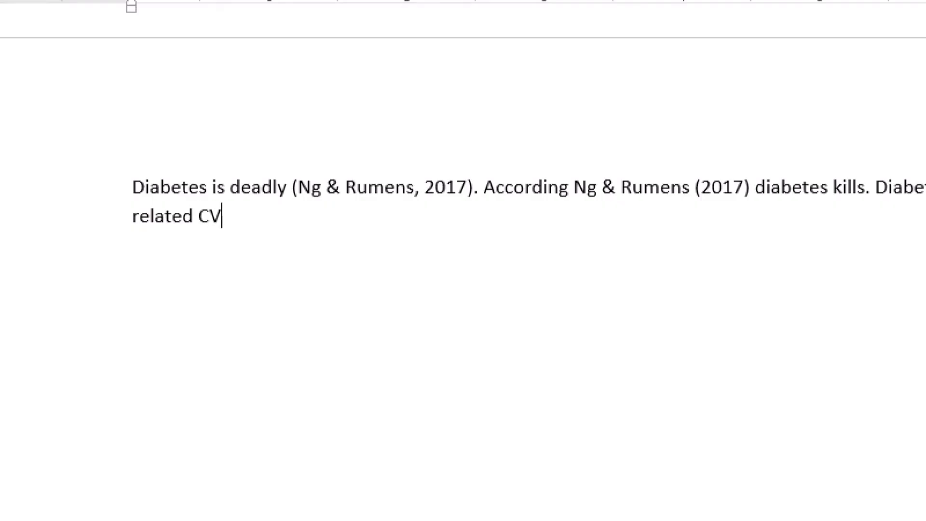
{"action": "type", "text": "D"}
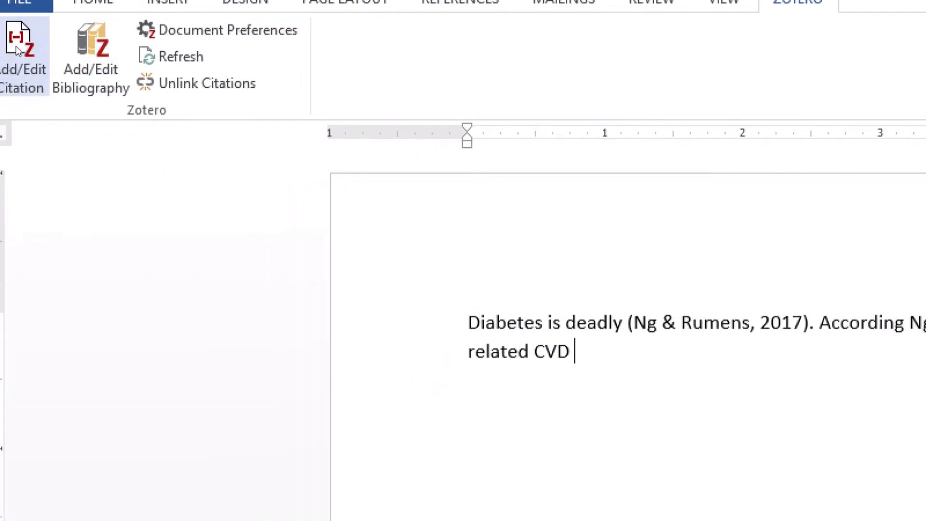
- Add a citation placeholder after CVD and open the Classic View citation picker
{"action": "left_click", "coordinate": [19, 49]}
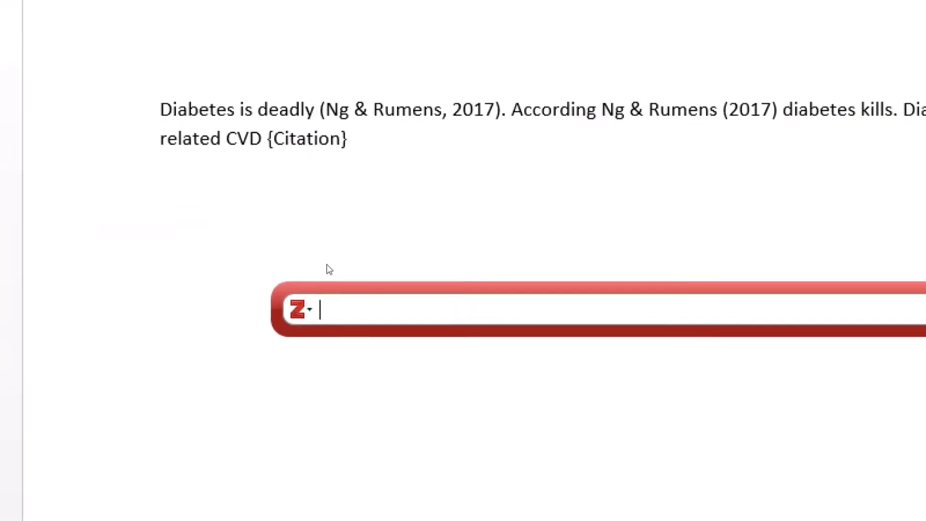
{"action": "left_click", "coordinate": [314, 287]}
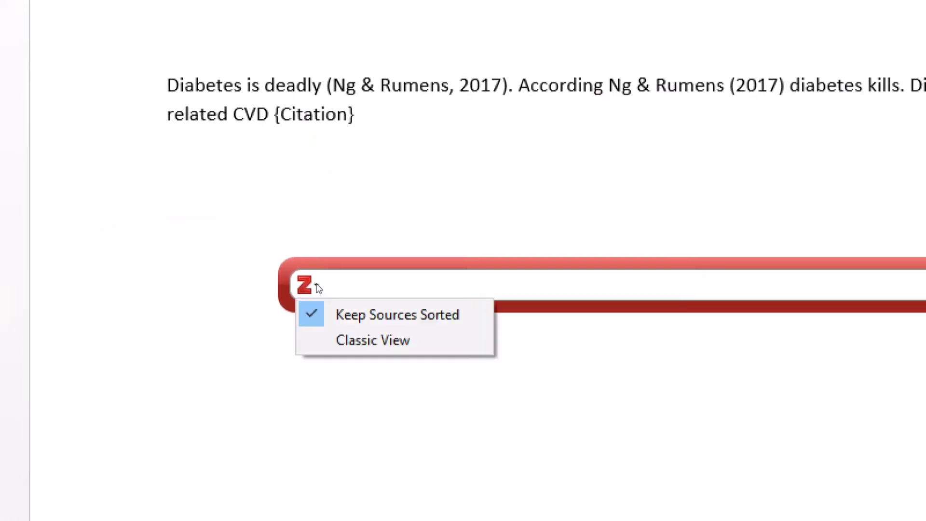
{"action": "left_click", "coordinate": [345, 330]}
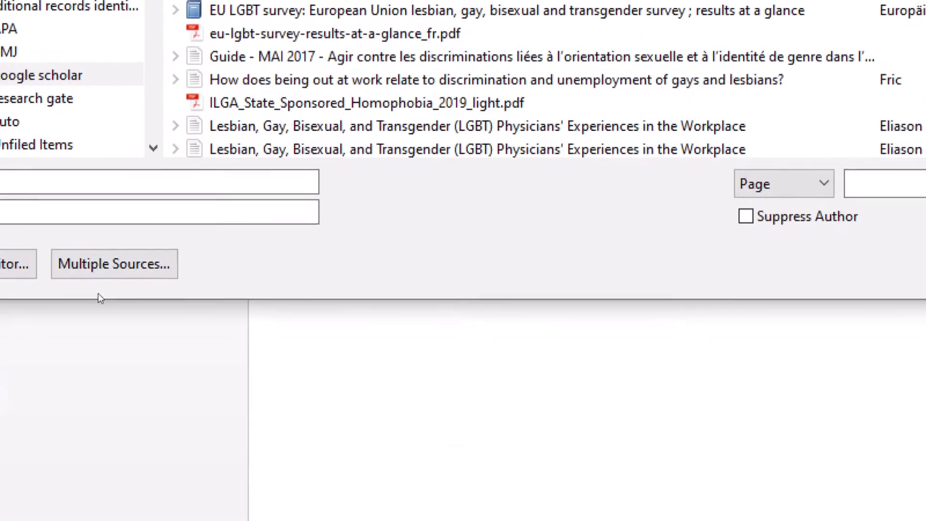
- Cite Being the gay one, Diversity and inclusion for LGBT workers, and Fric together after CVD
{"action": "left_click", "coordinate": [96, 424]}
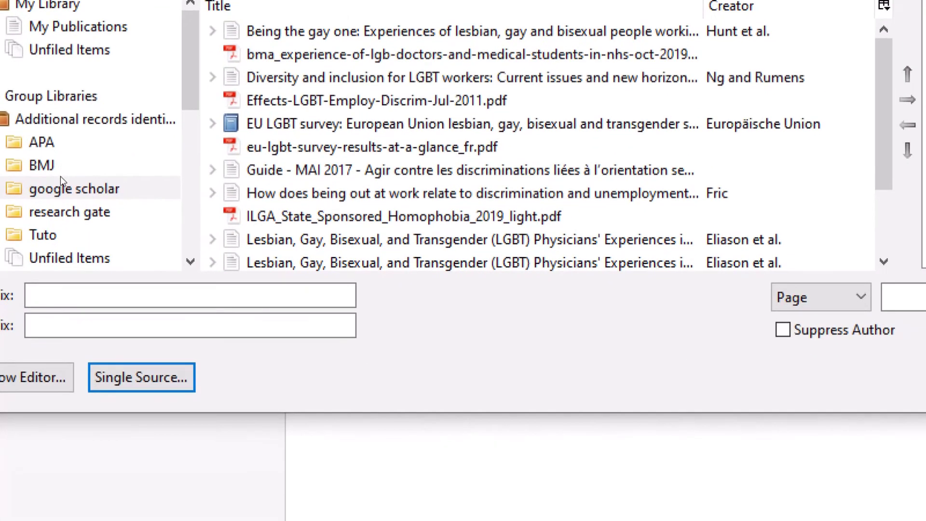
{"action": "left_click", "coordinate": [62, 182]}
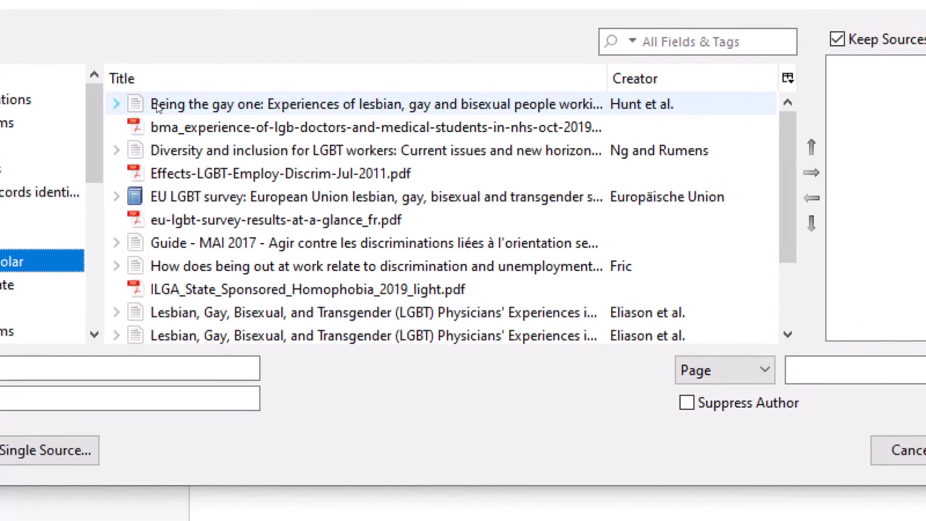
{"action": "left_click", "coordinate": [158, 107]}
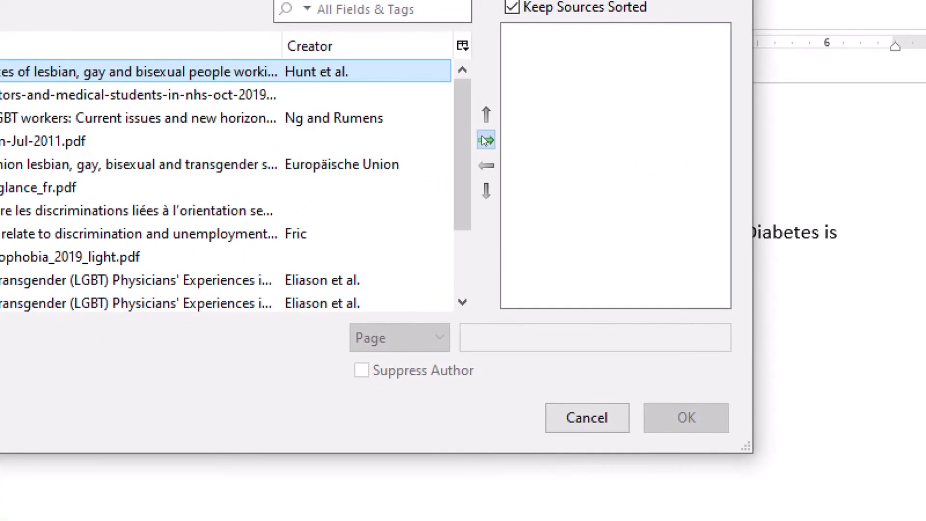
{"action": "left_click", "coordinate": [484, 140]}
{"action": "key", "text": "super"}
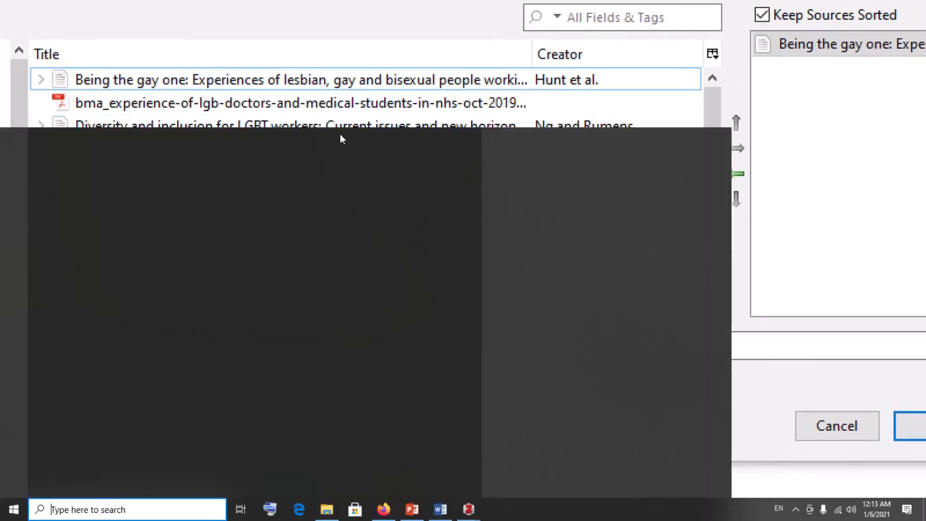
{"action": "left_click", "coordinate": [574, 126]}
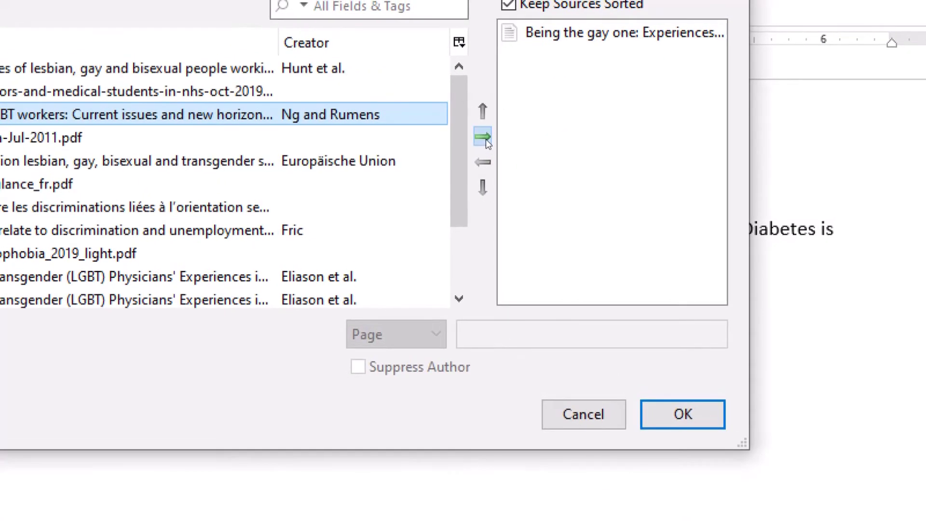
{"action": "left_click", "coordinate": [567, 153]}
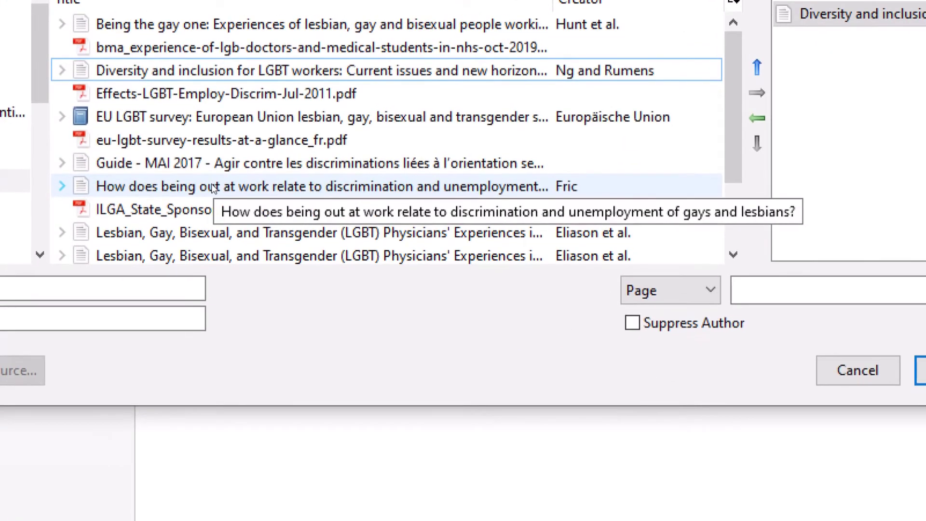
{"action": "left_click", "coordinate": [212, 187]}
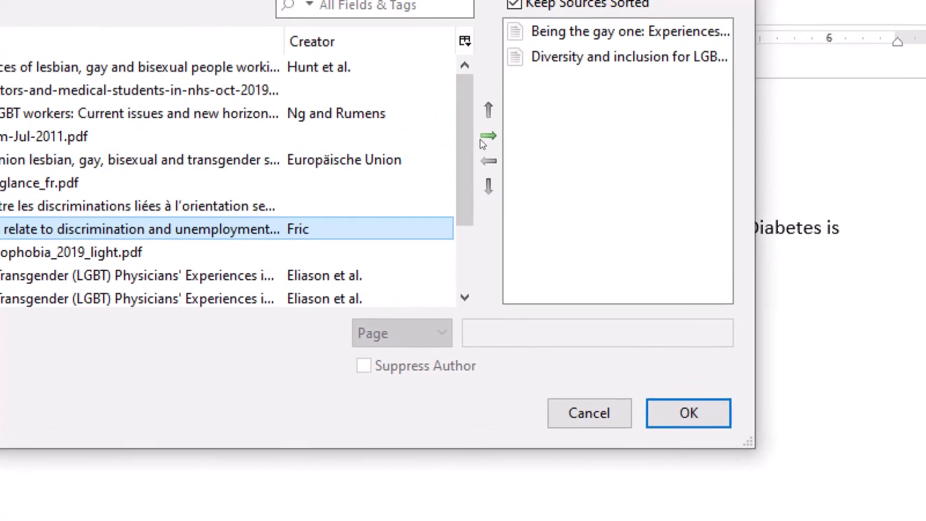
{"action": "left_click", "coordinate": [480, 140]}
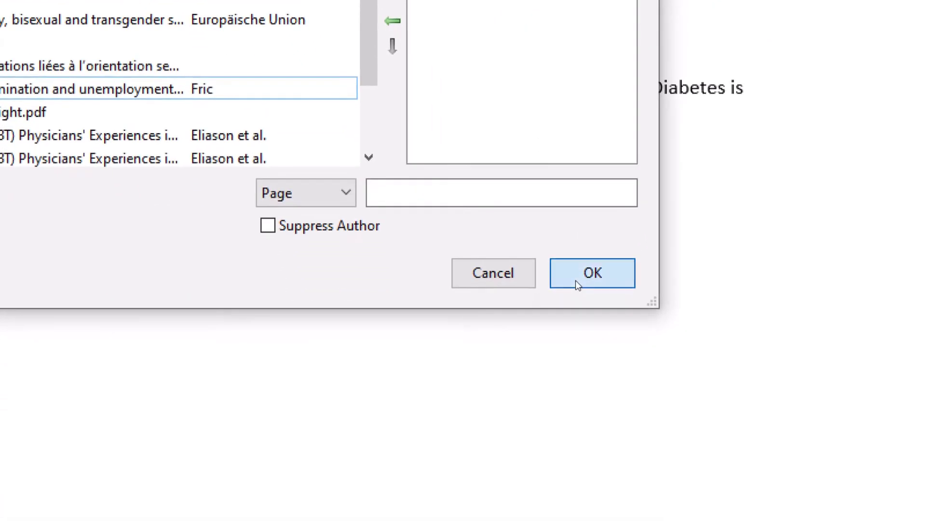
{"action": "left_click", "coordinate": [627, 452]}
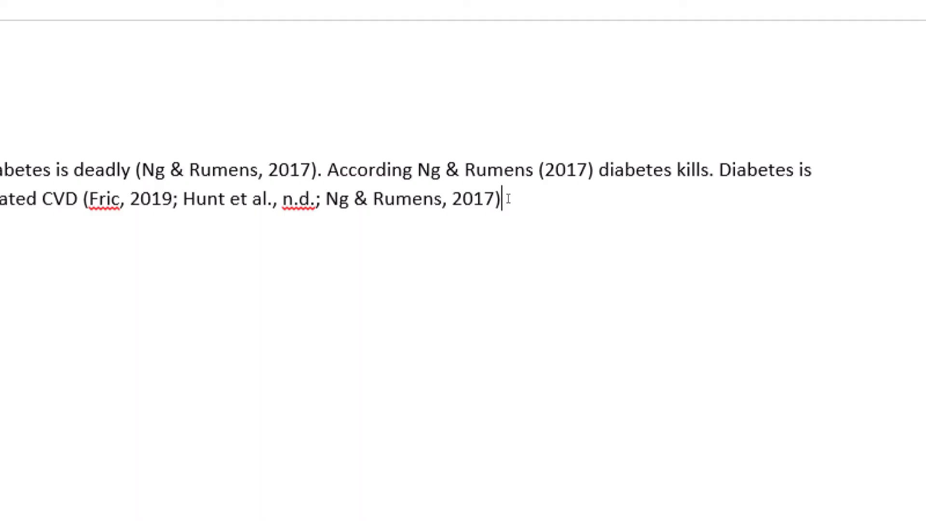
- Add a period after the combined CVD citation and inspect each citation field
{"action": "type", "text": "."}
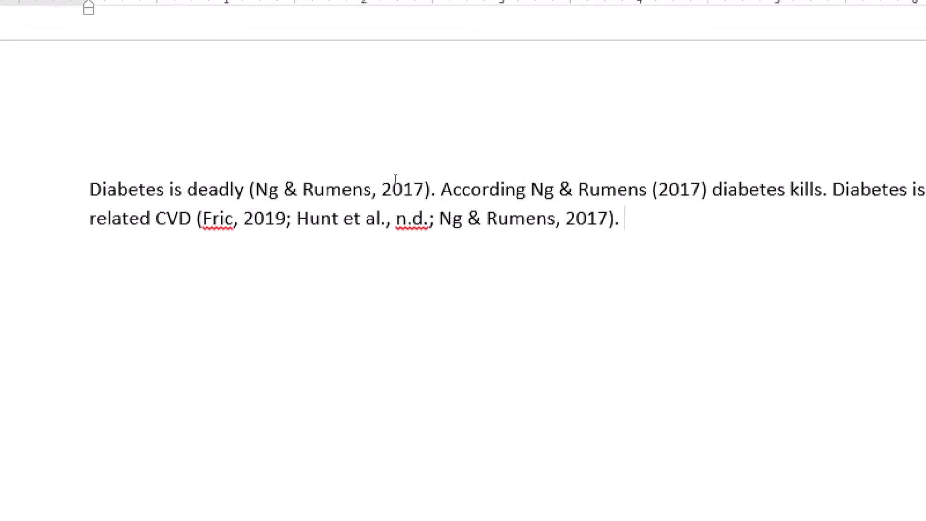
{"action": "left_click", "coordinate": [401, 193]}
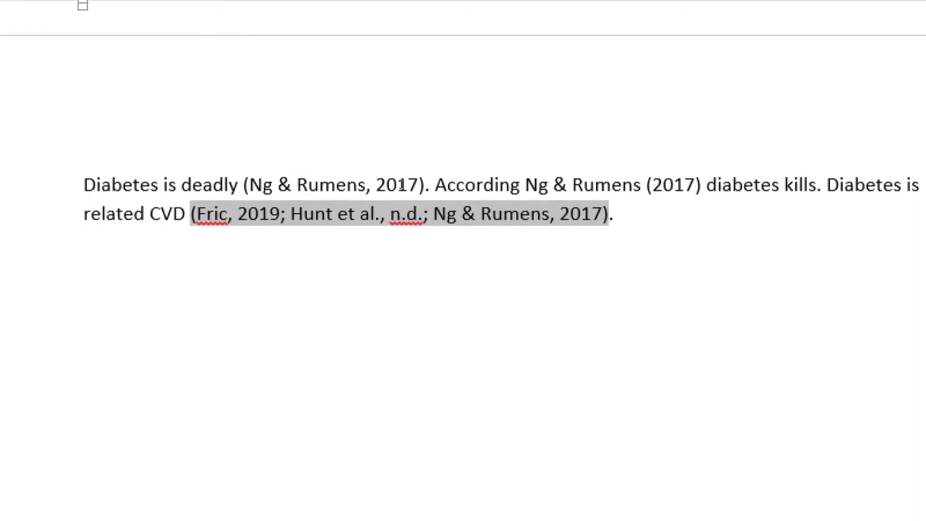
{"action": "left_click", "coordinate": [399, 176]}
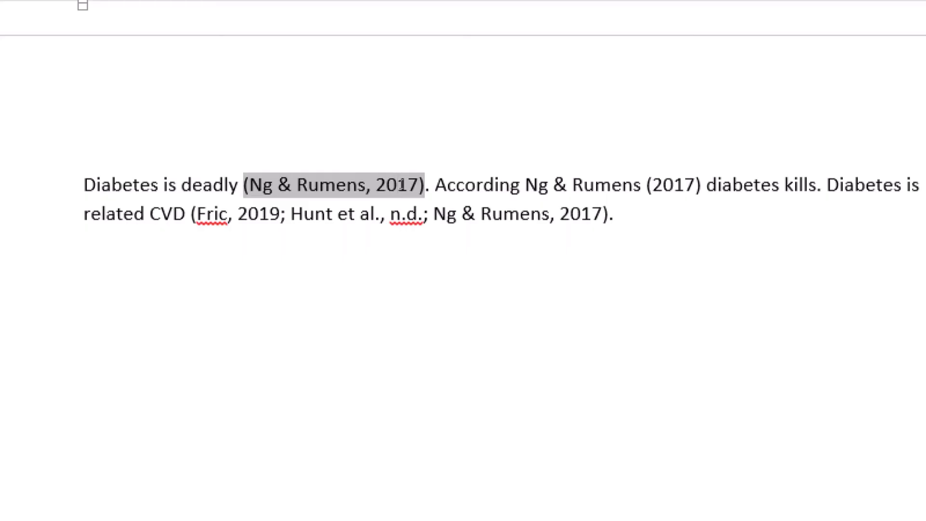
{"action": "left_click", "coordinate": [406, 214]}
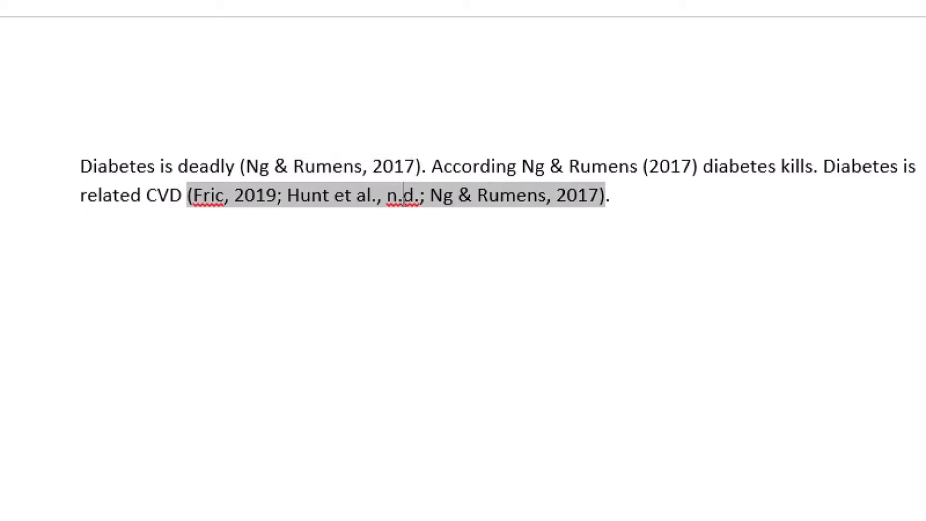
{"action": "left_click", "coordinate": [394, 166]}
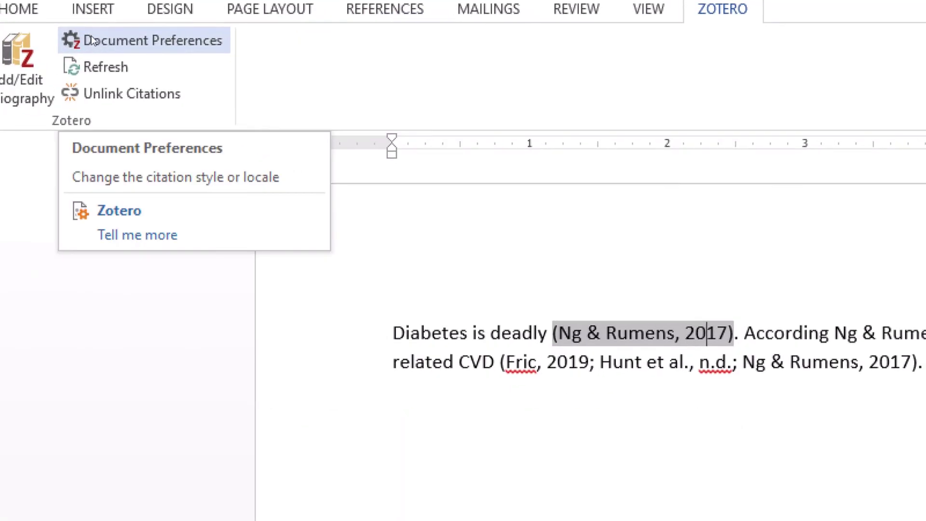
- Switch the Zotero document citation style to Antiquity, giving citations like (Ng & Rumens 2017)
{"action": "left_click", "coordinate": [91, 38]}
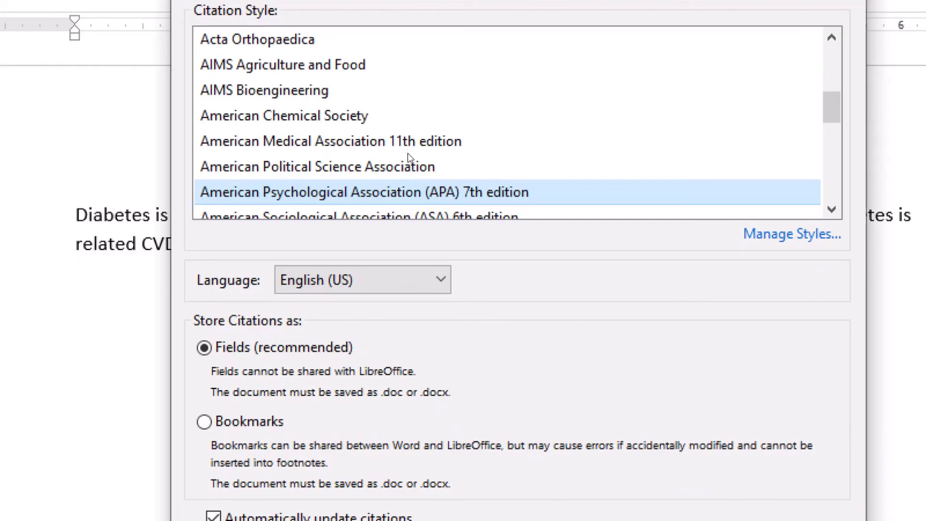
{"action": "scroll", "coordinate": [407, 153], "scroll_direction": "down", "scroll_amount": 3}
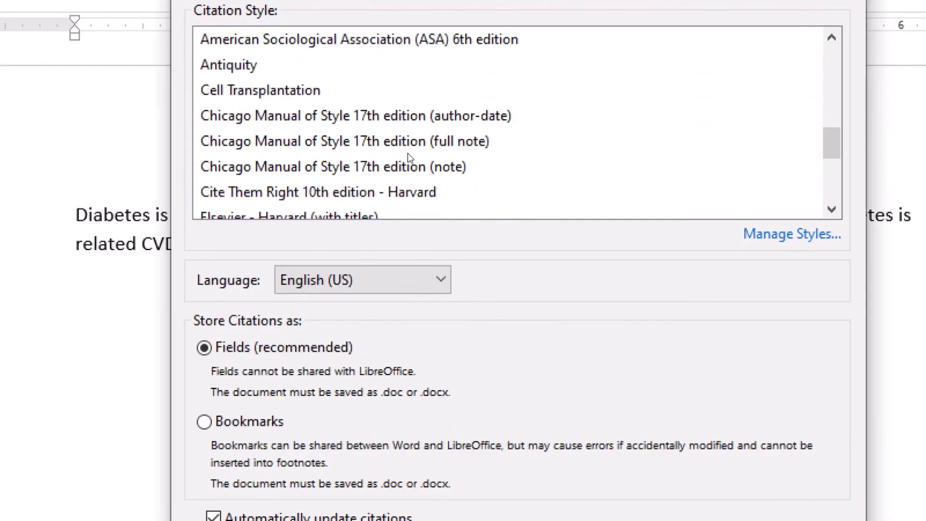
{"action": "scroll", "coordinate": [407, 153], "scroll_direction": "down", "scroll_amount": 3}
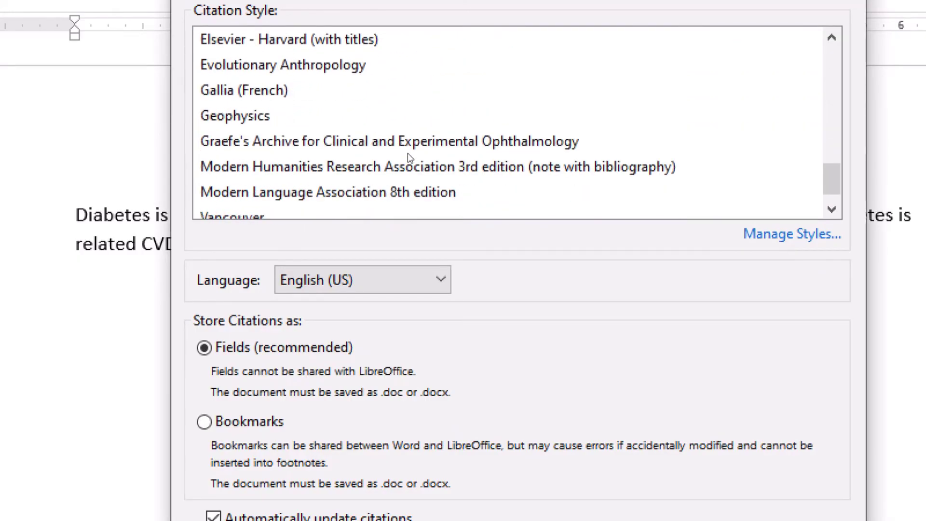
{"action": "scroll", "coordinate": [407, 152], "scroll_direction": "down", "scroll_amount": 1}
{"action": "scroll", "coordinate": [407, 155], "scroll_direction": "up", "scroll_amount": 6}
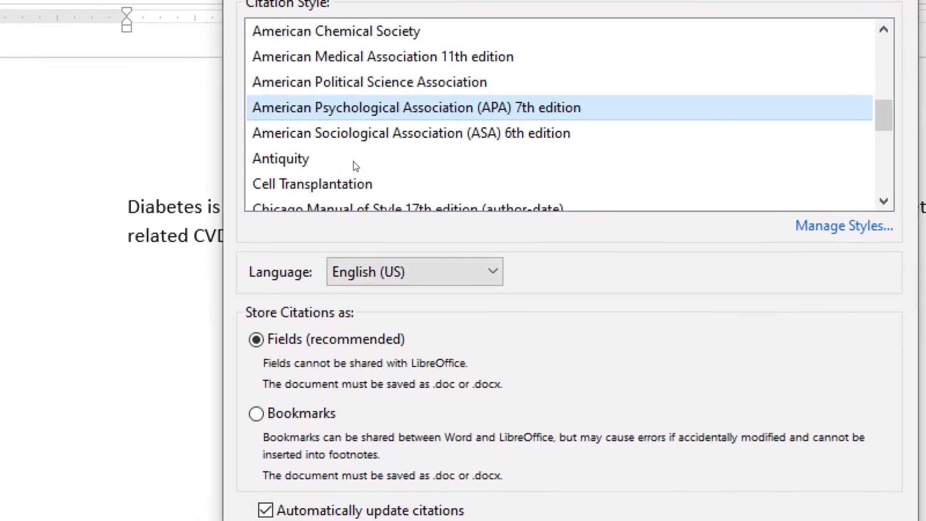
{"action": "left_click", "coordinate": [338, 162]}
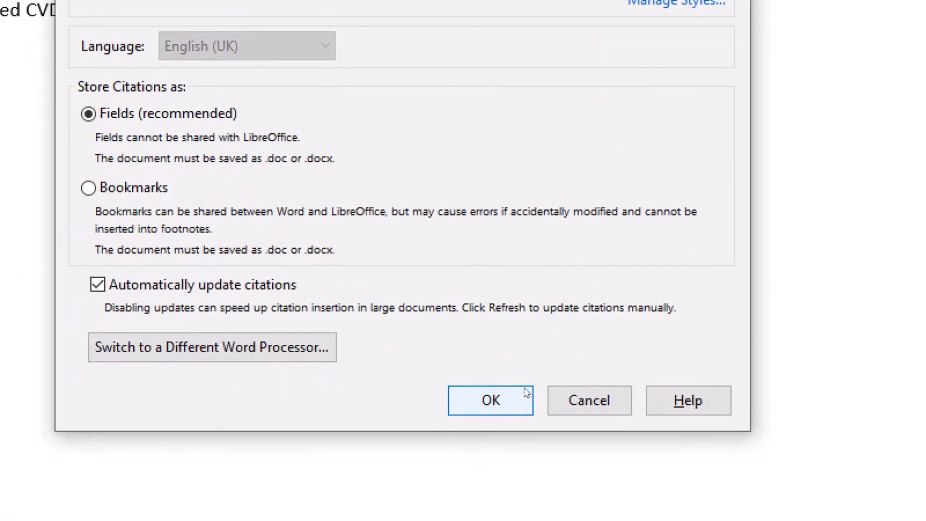
{"action": "left_click", "coordinate": [520, 397]}
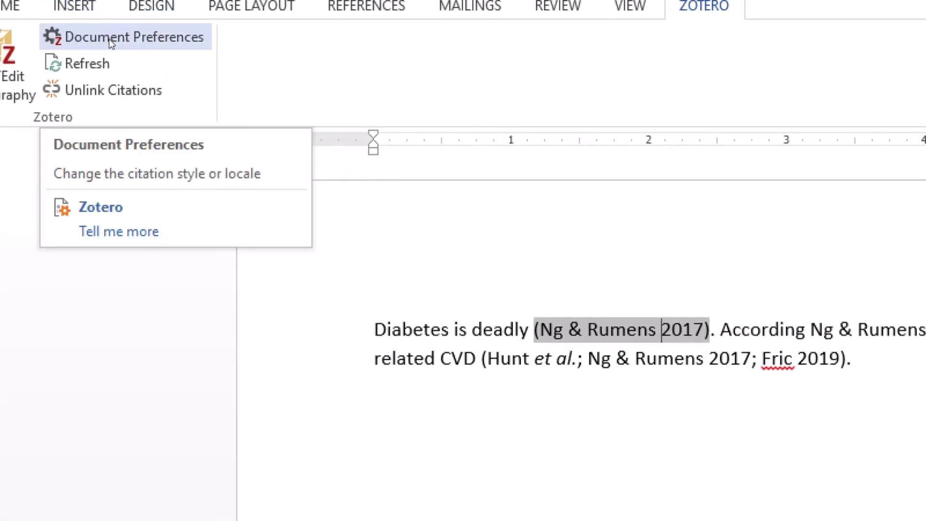
- Change the Zotero citation style to Vancouver so citations read (1) and (1–3)
{"action": "left_click", "coordinate": [109, 39]}
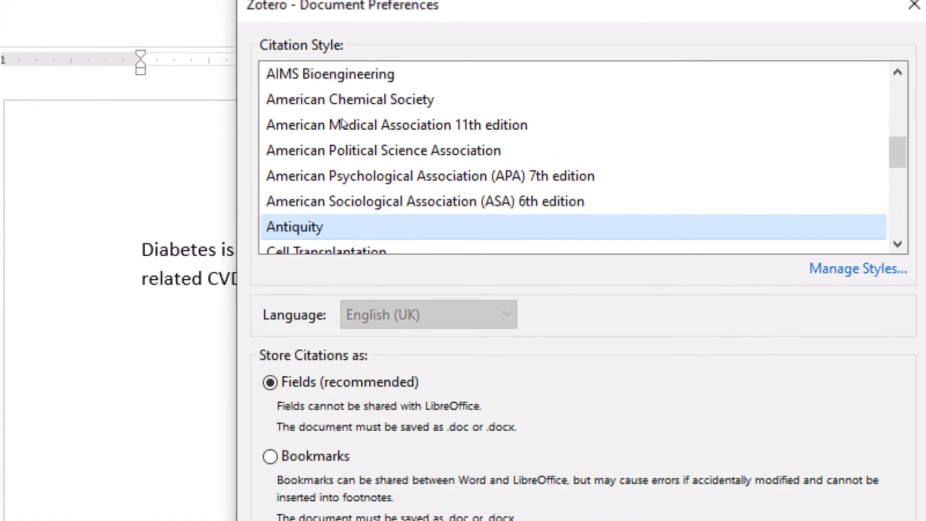
{"action": "scroll", "coordinate": [405, 154], "scroll_direction": "down", "scroll_amount": 5}
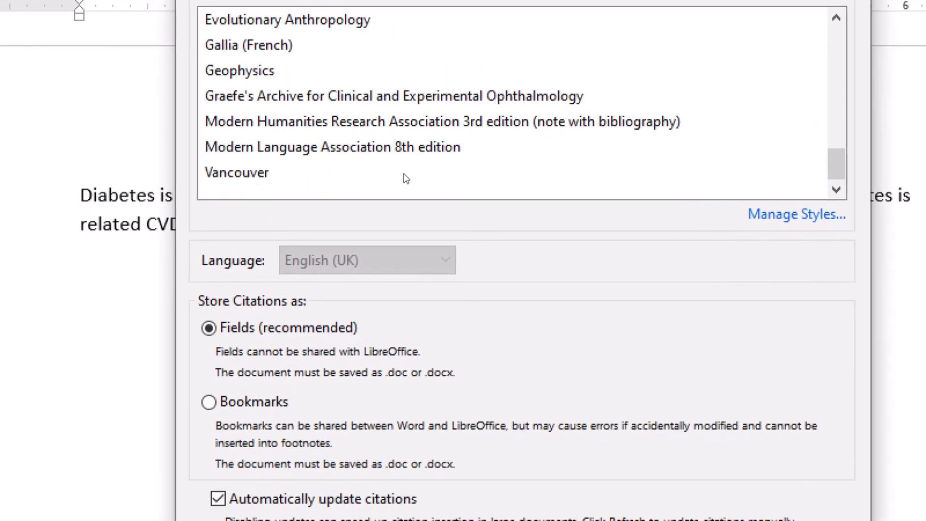
{"action": "left_click", "coordinate": [401, 201]}
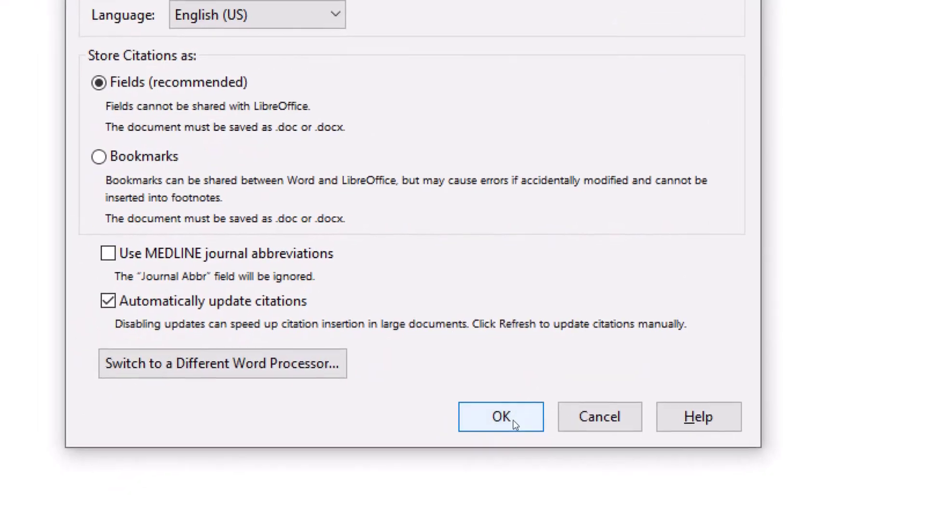
{"action": "left_click", "coordinate": [515, 423]}
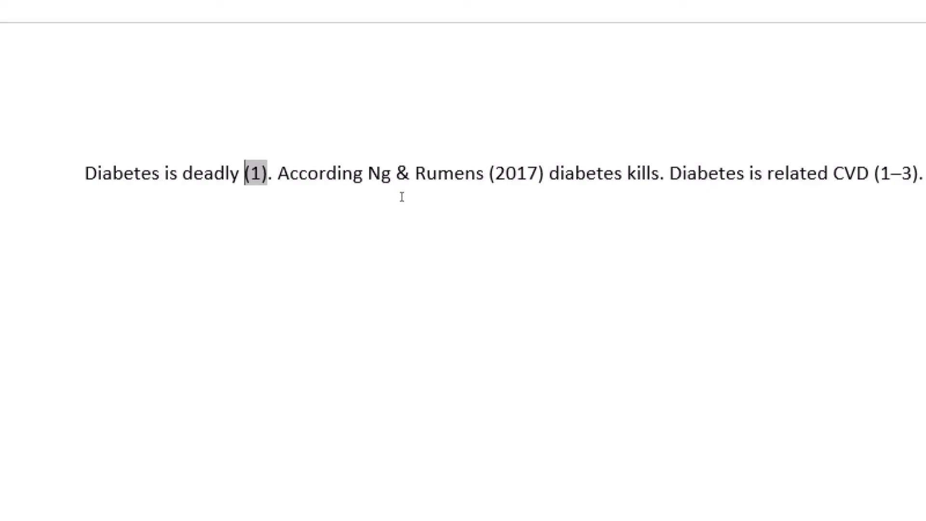
{"action": "left_click", "coordinate": [484, 155]}
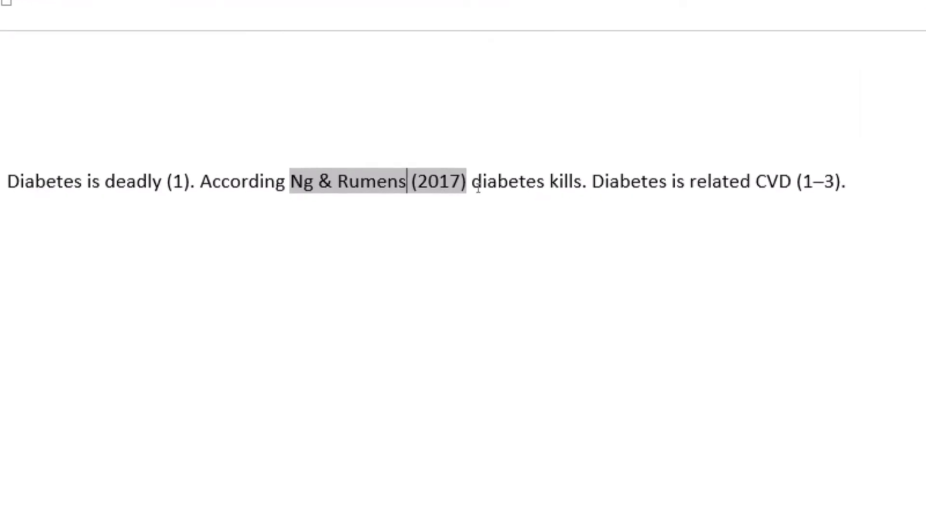
{"action": "left_click", "coordinate": [480, 187]}
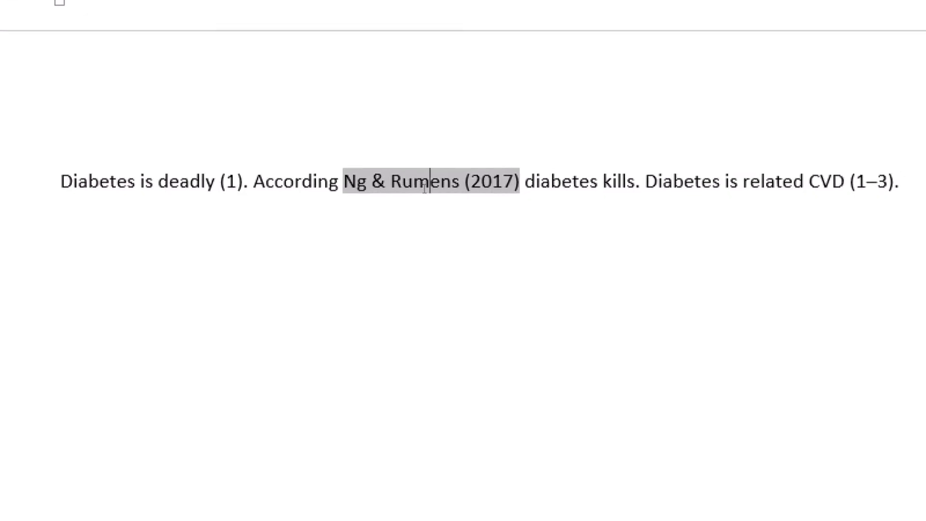
{"action": "left_click", "coordinate": [575, 182]}
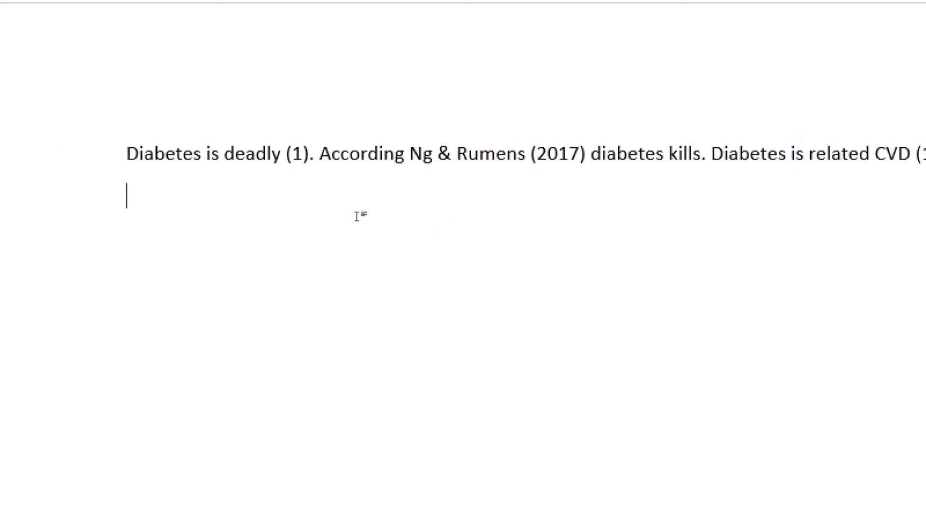
- Add a 'References:' heading below the paragraph with the Zotero bibliography inserted beneath it
{"action": "key", "text": "Return"}
{"action": "key", "text": "Return"}
{"action": "key", "text": "Return"}
{"action": "type", "text": "Refer"}
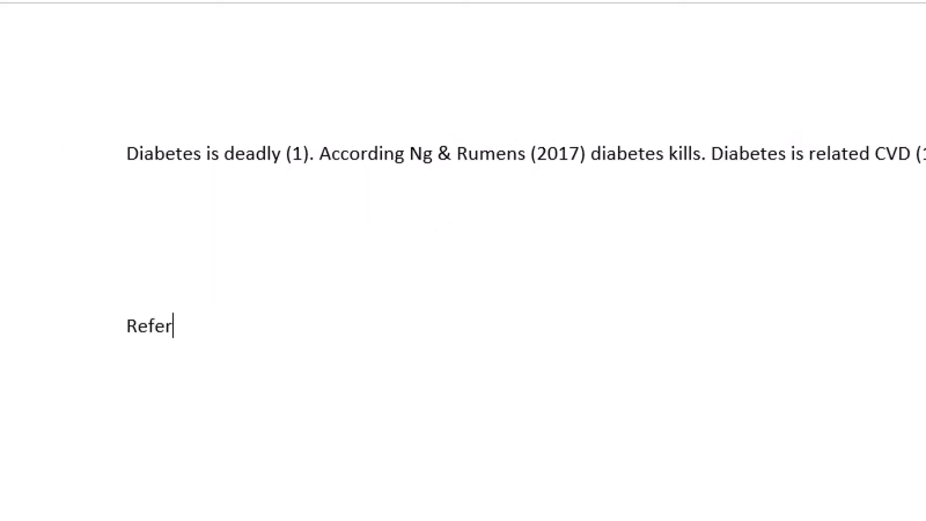
{"action": "type", "text": "ences"}
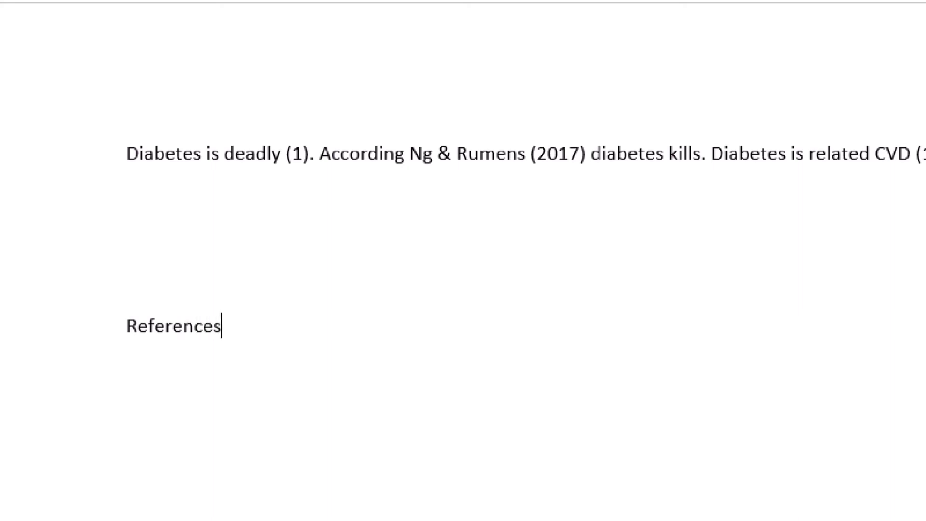
{"action": "type", "text": ":"}
{"action": "key", "text": "Return"}
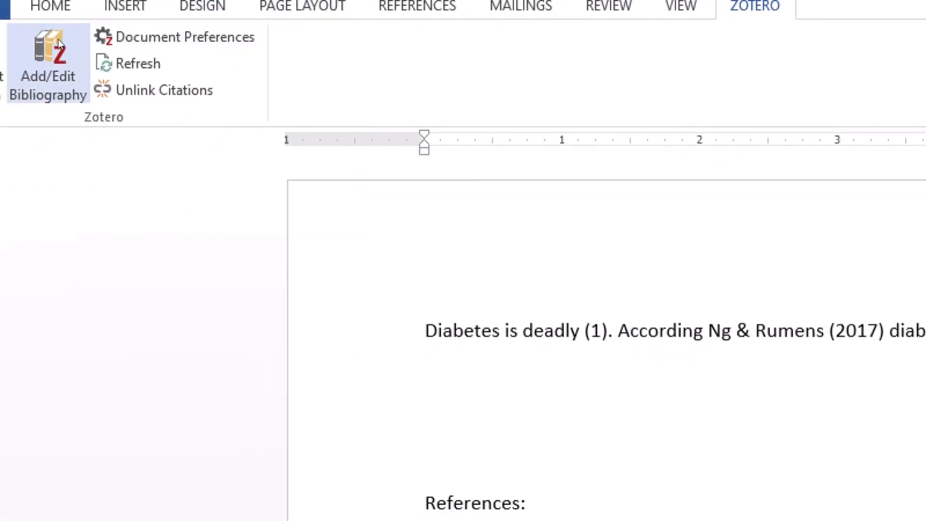
{"action": "left_click", "coordinate": [57, 44]}
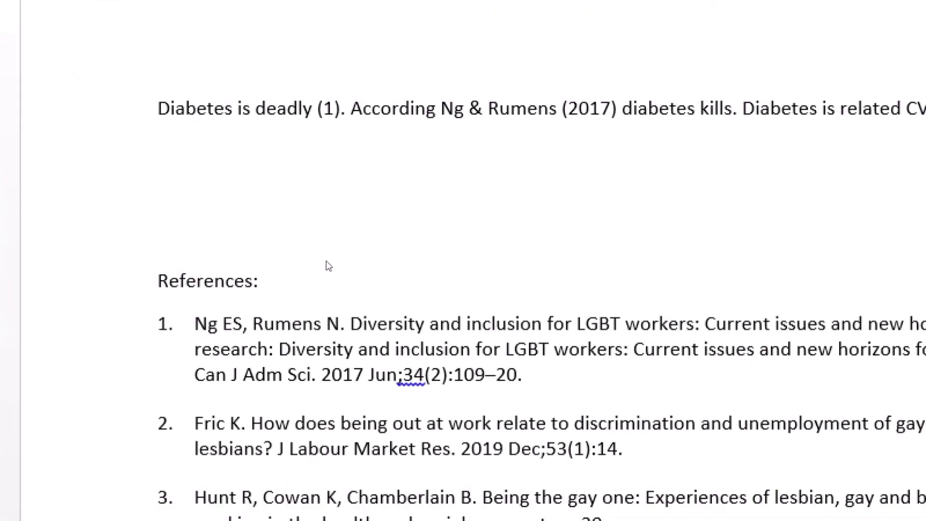